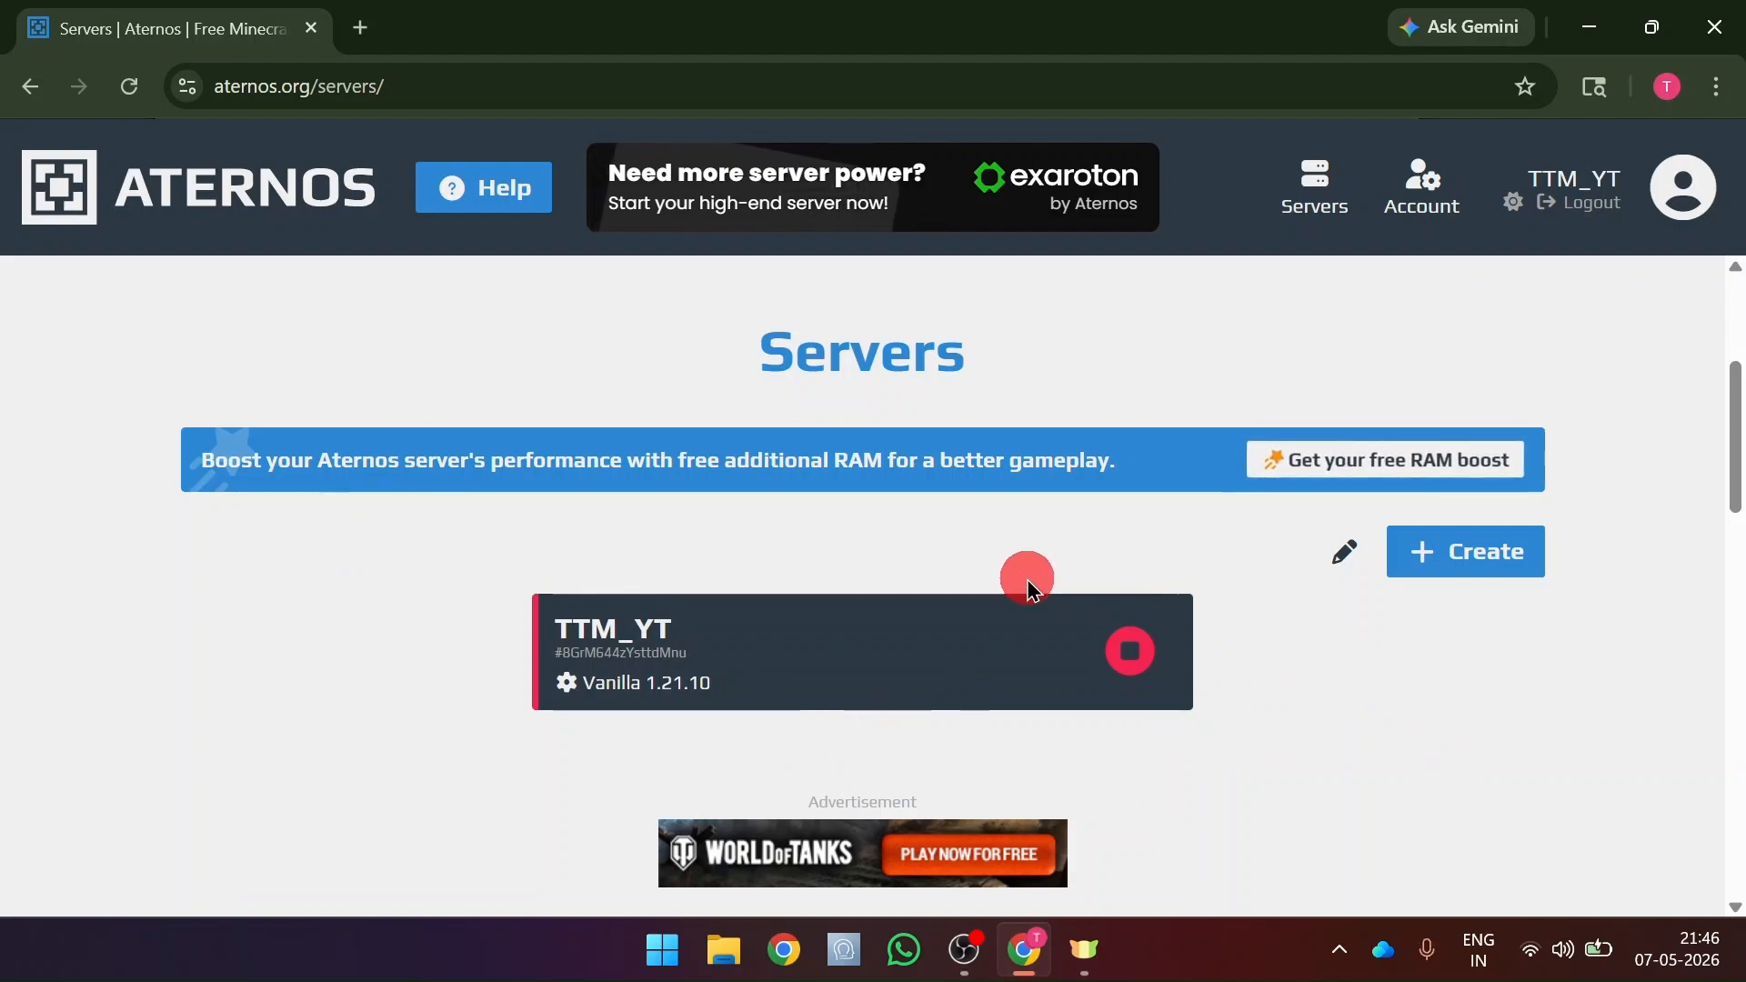
# Step: Open the listed Minecraft server and switch its Vanilla software to version 1.21.11
pyautogui.click(767, 674)
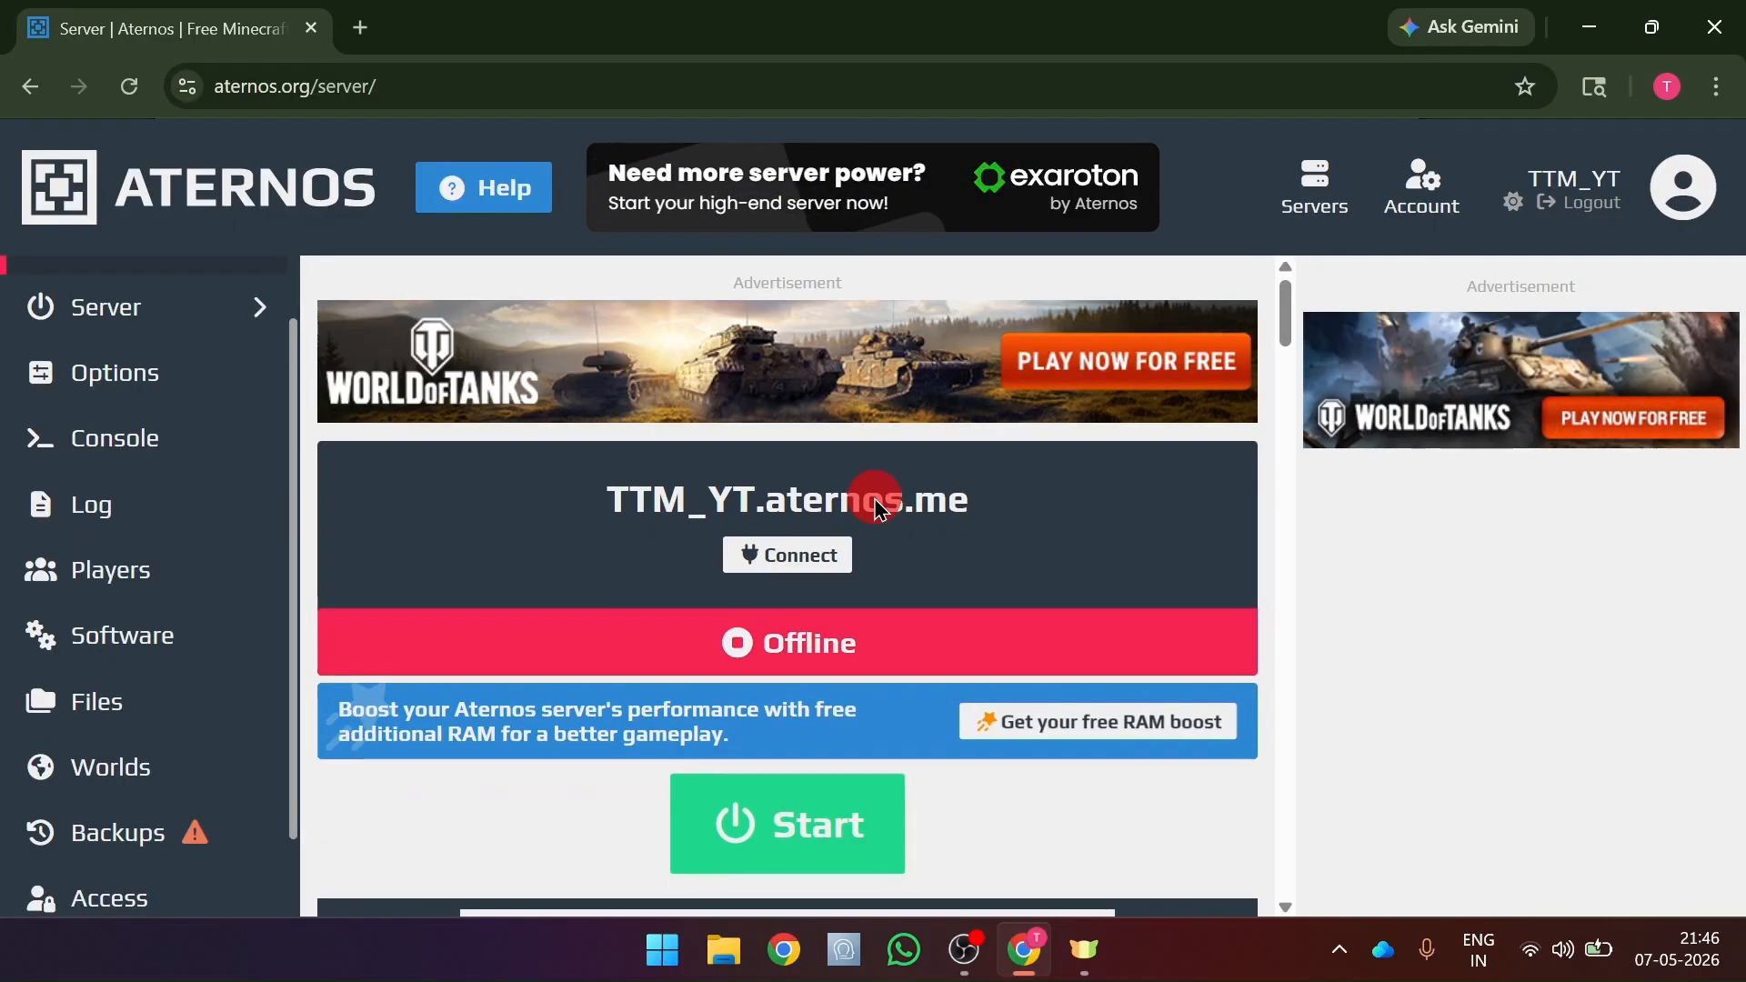
pyautogui.scroll(-9, 878, 510)
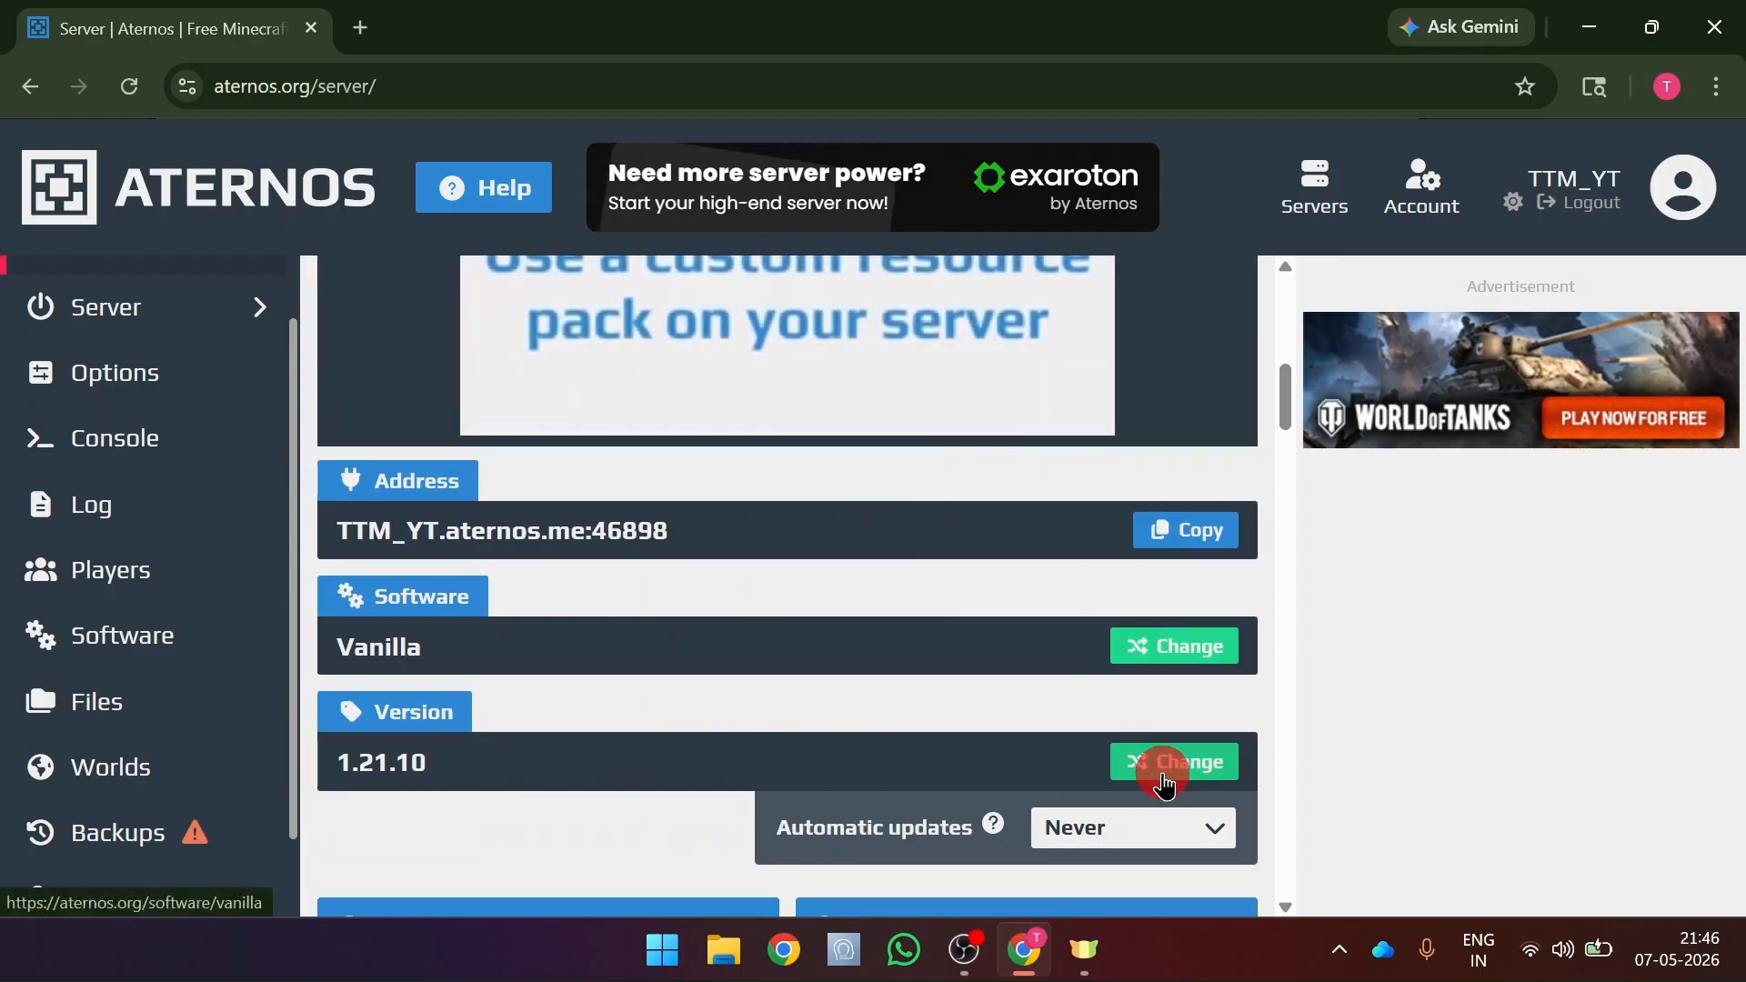
pyautogui.click(1165, 784)
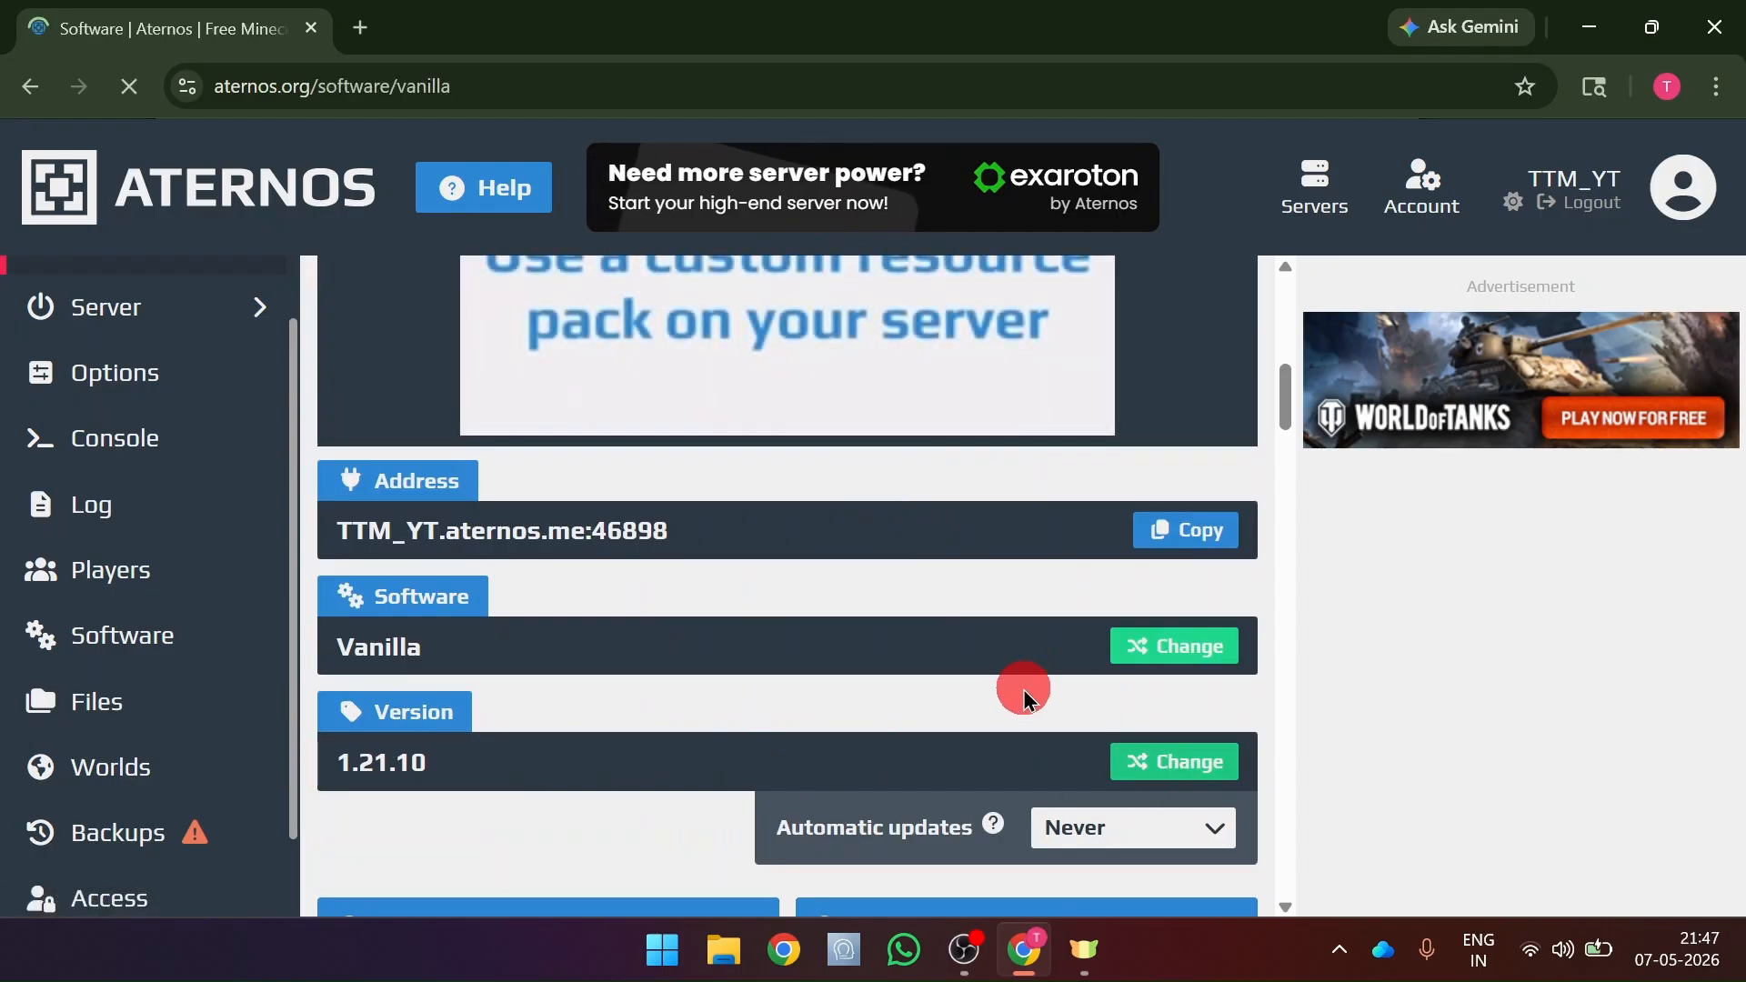
pyautogui.click(554, 806)
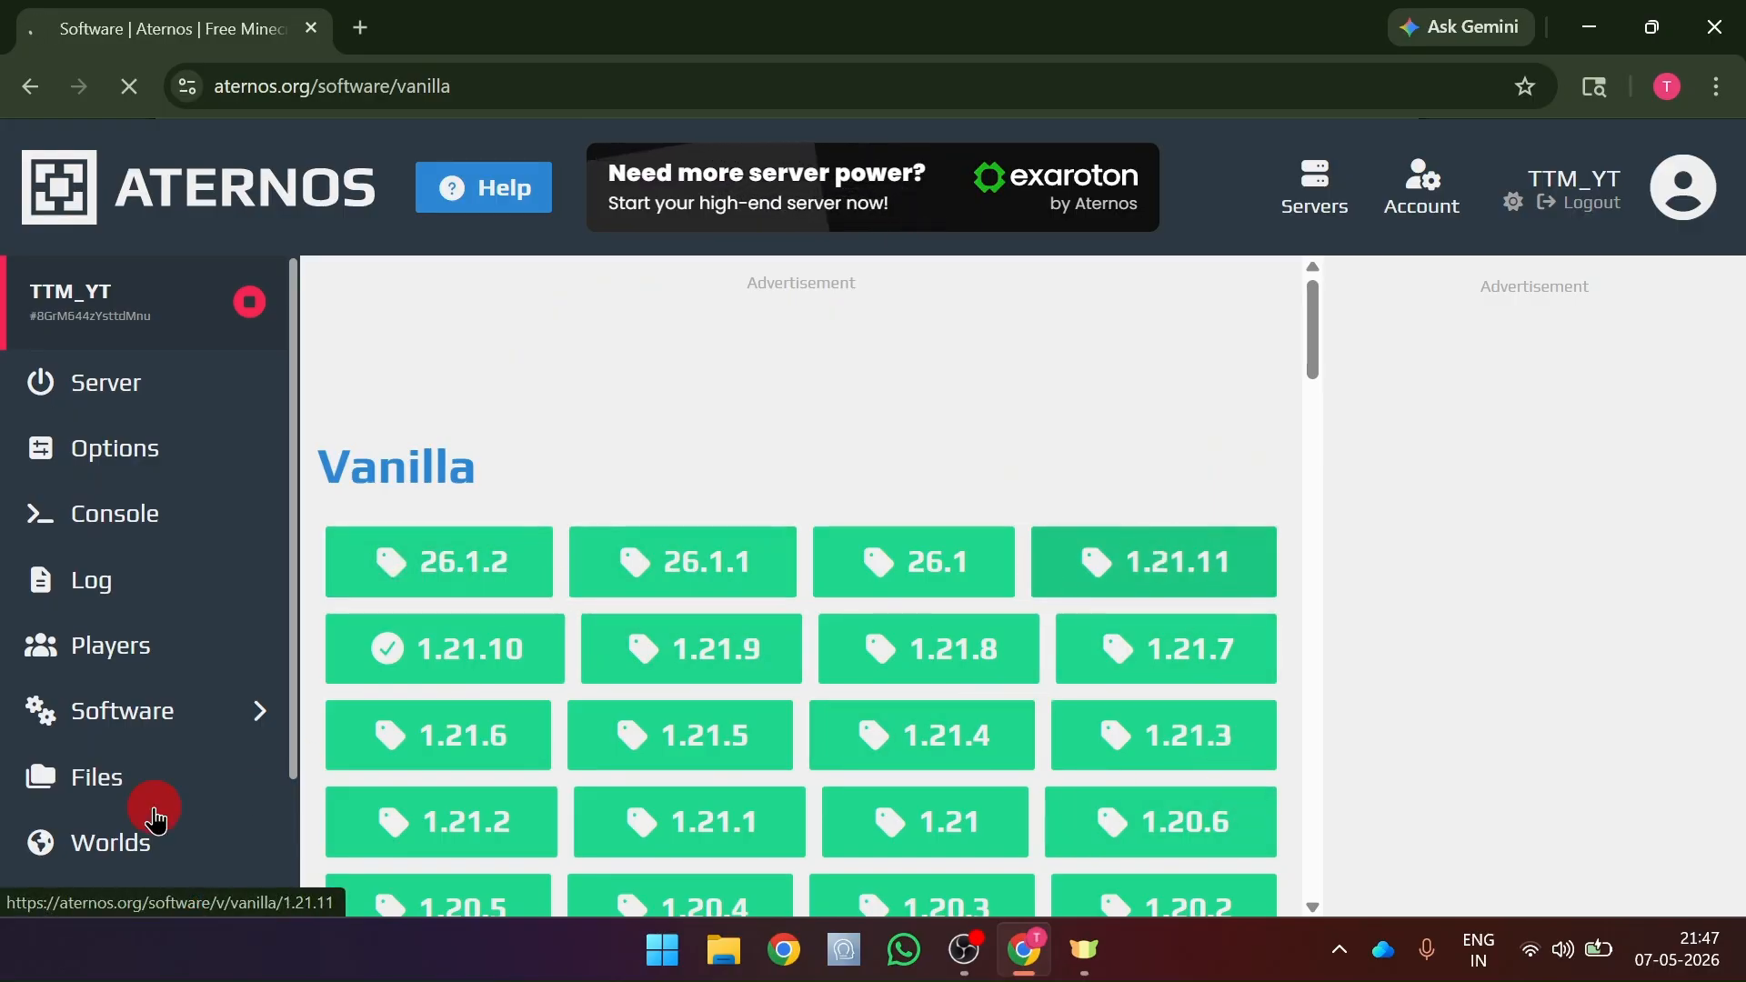
pyautogui.click(1112, 560)
pyautogui.click(1105, 495)
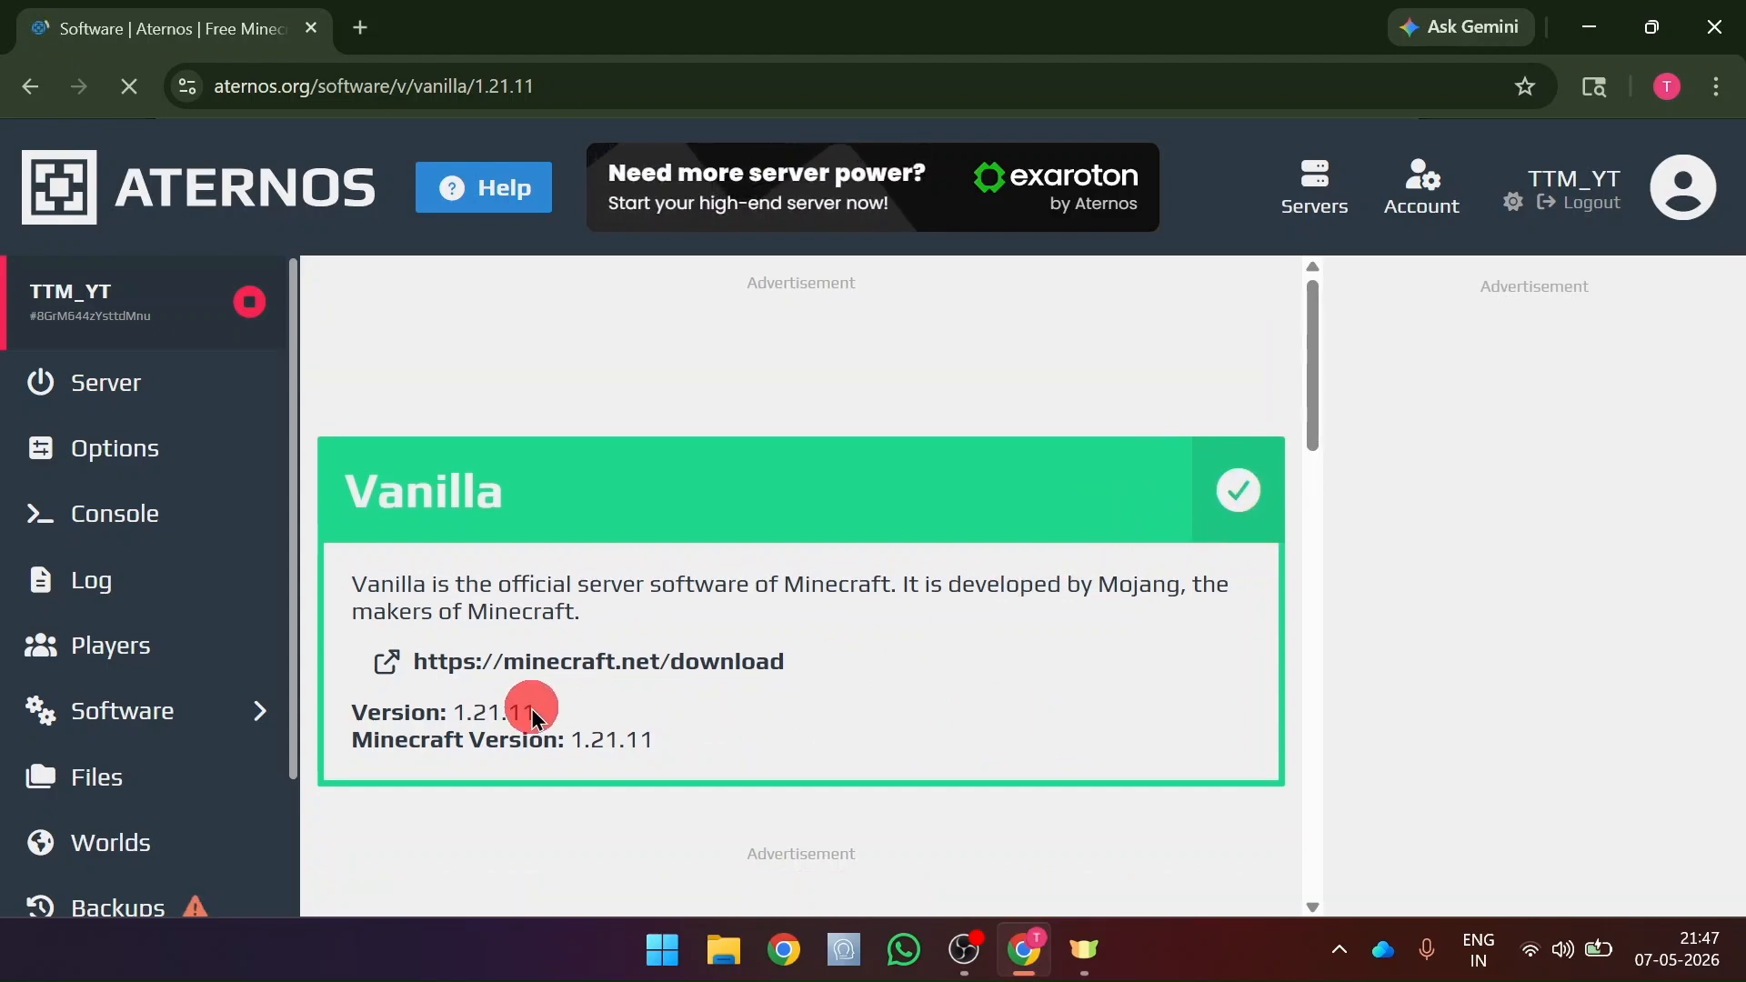
# Step: Install the Java Edition Paper/Bukkit server software in version 1.21.11 (131)
pyautogui.click(150, 728)
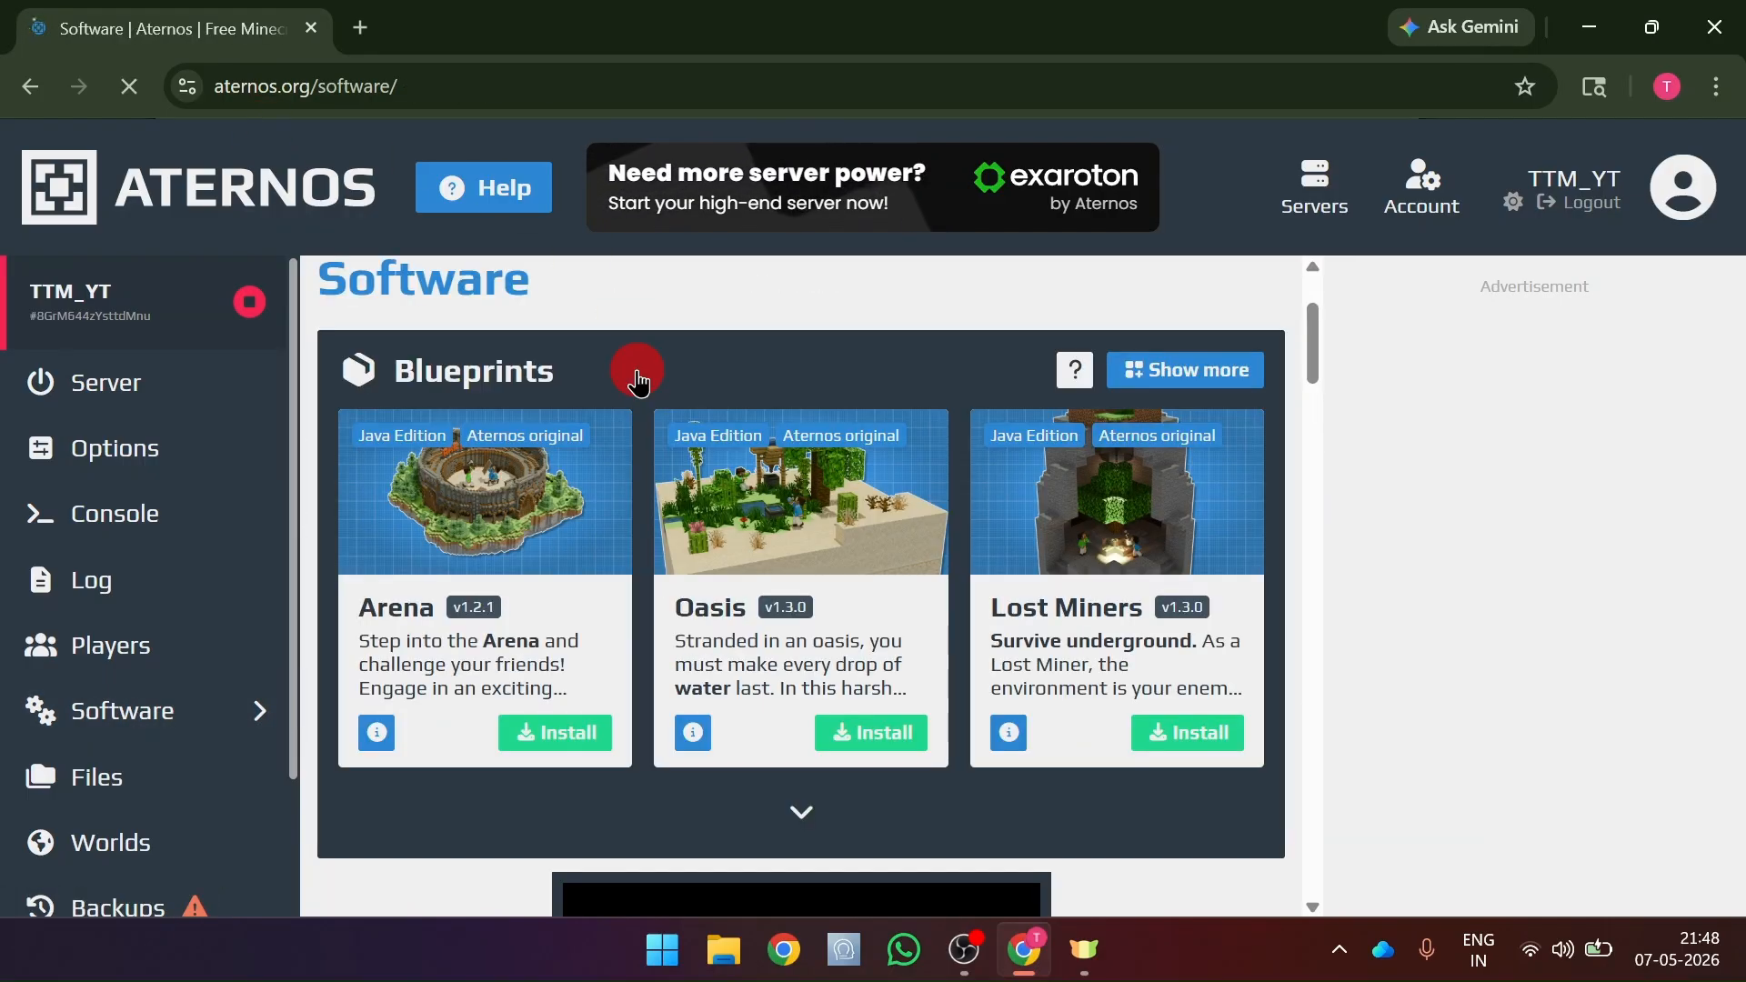
pyautogui.scroll(-4, 636, 373)
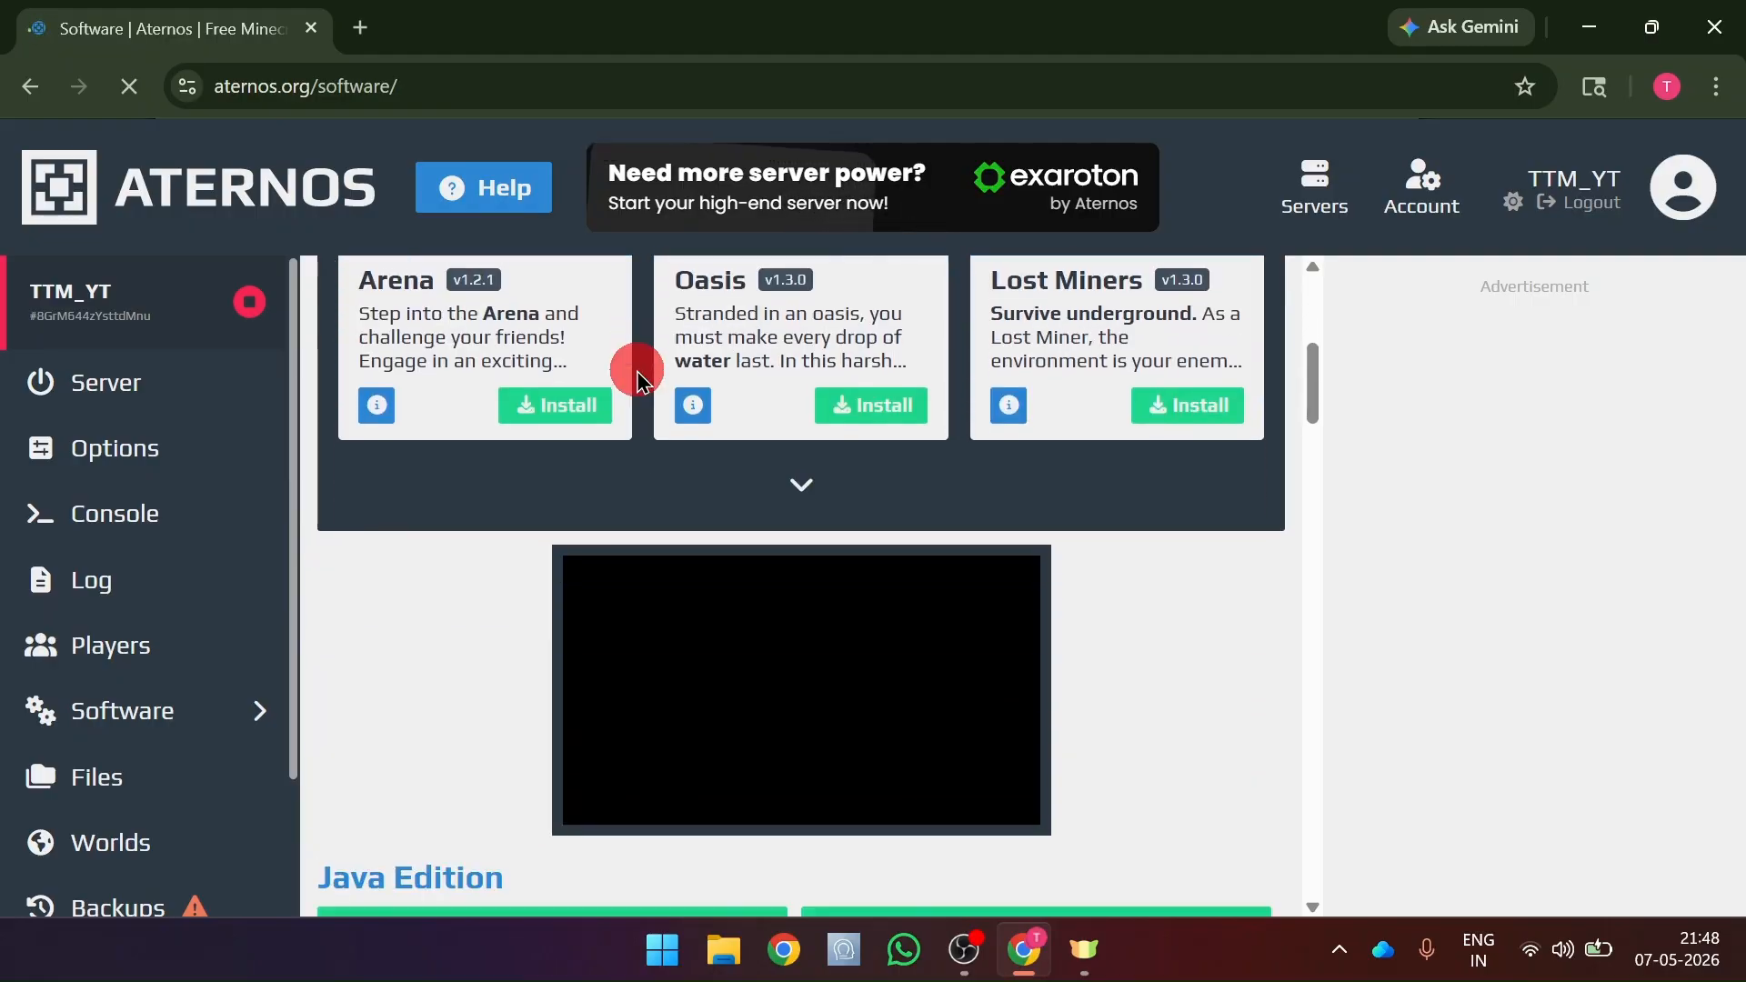
pyautogui.scroll(-5, 639, 380)
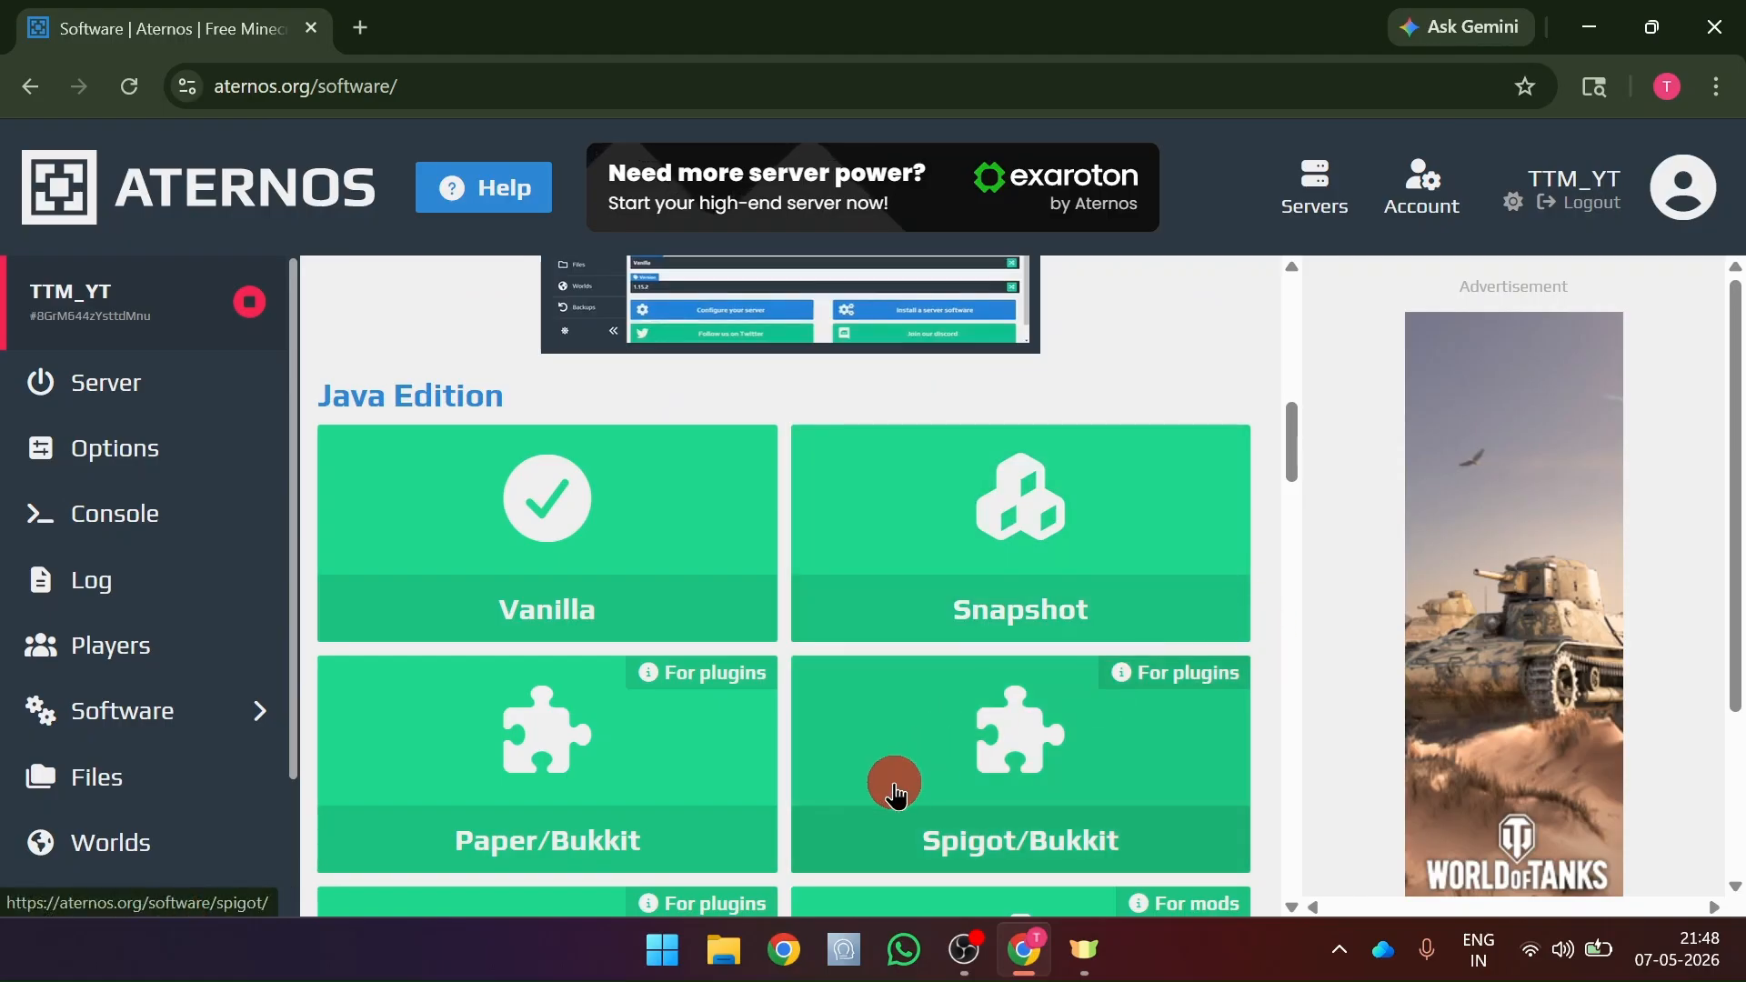
pyautogui.click(563, 794)
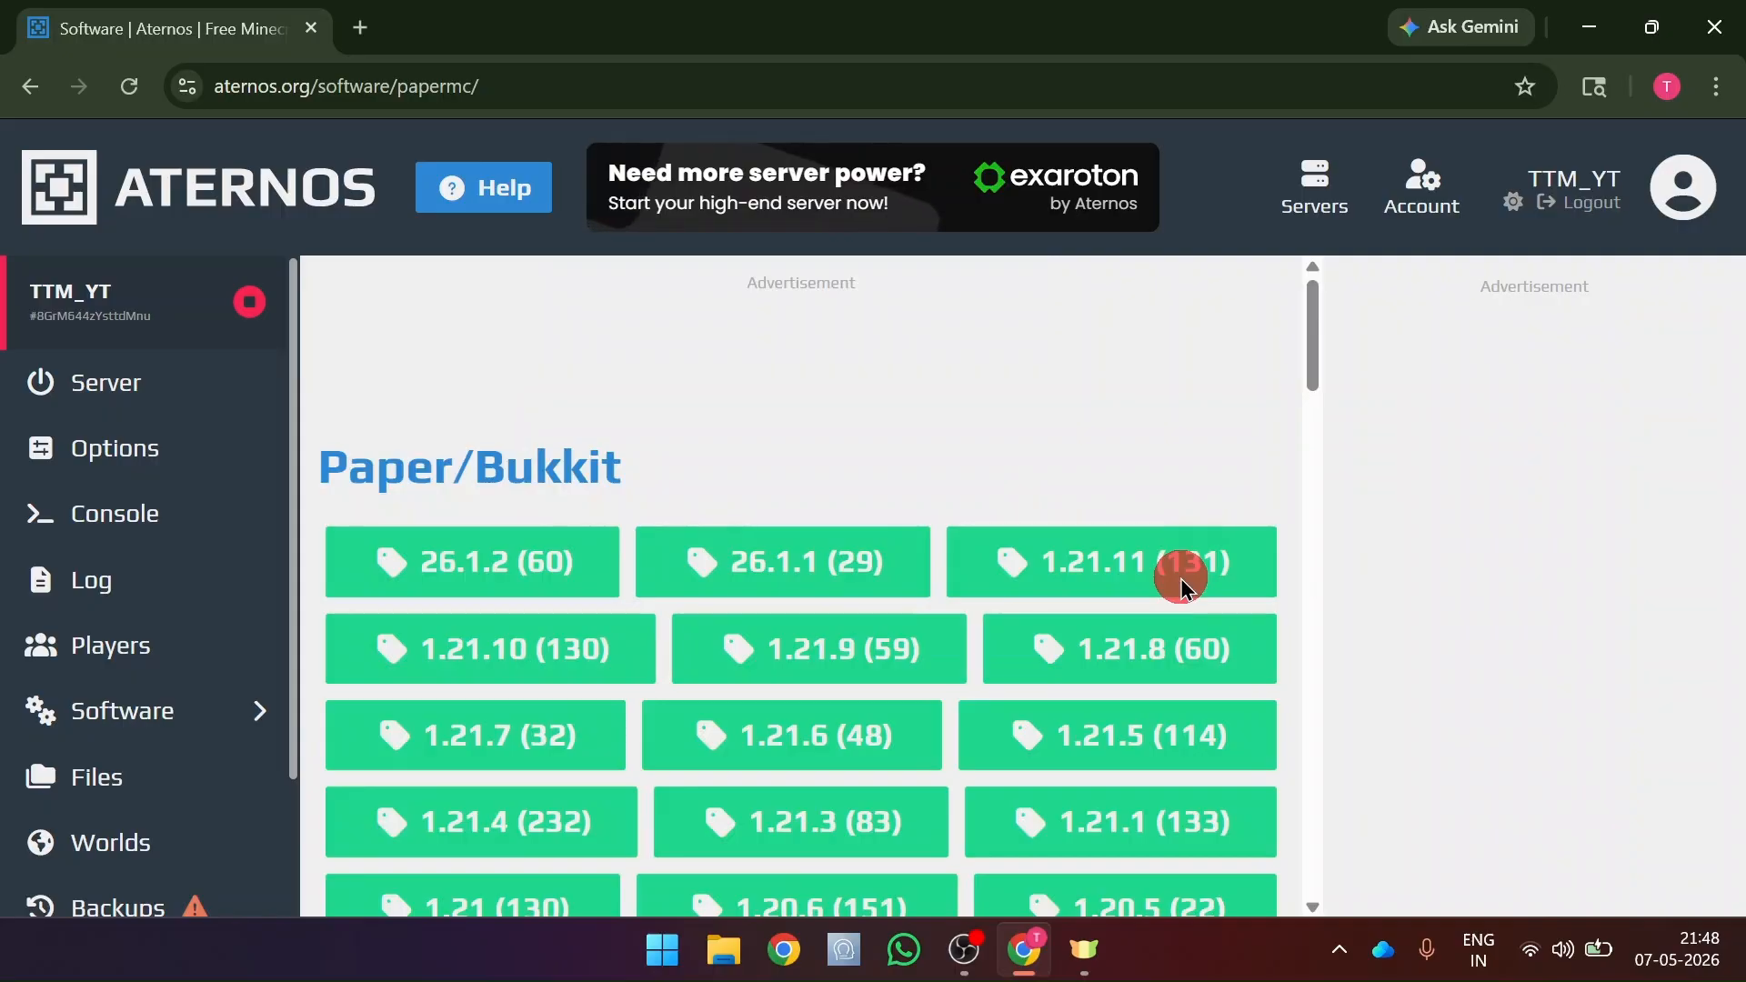
pyautogui.click(1076, 559)
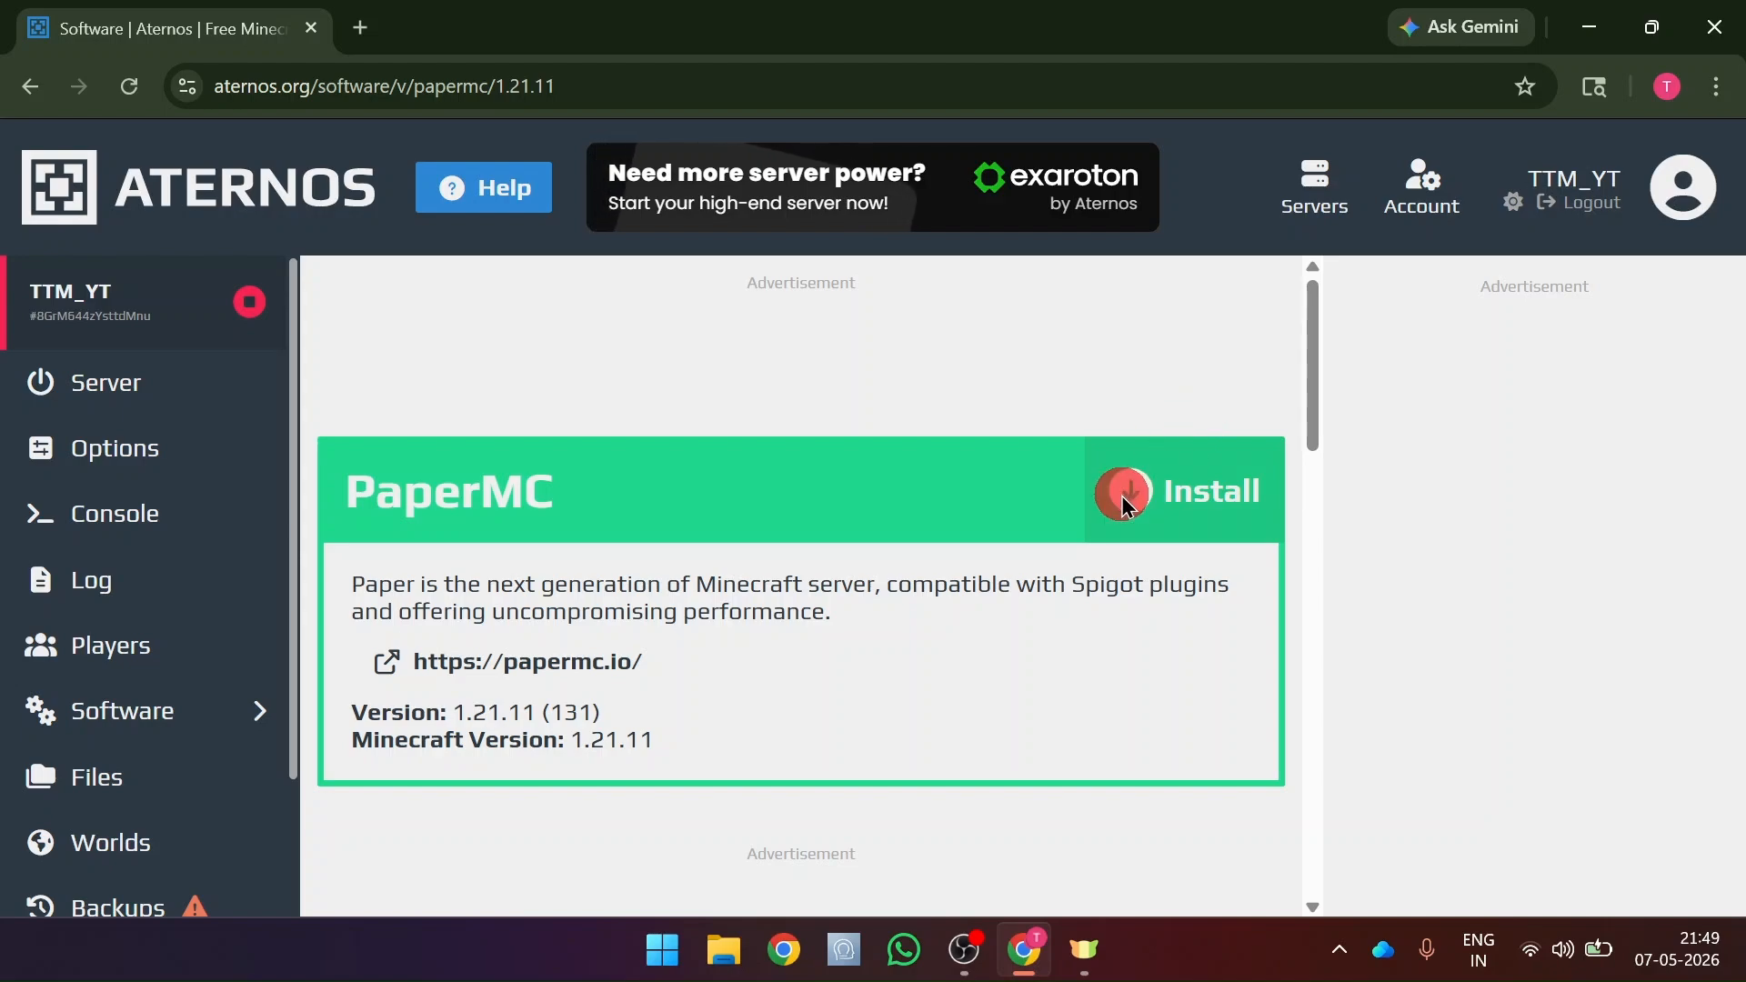
pyautogui.click(1126, 500)
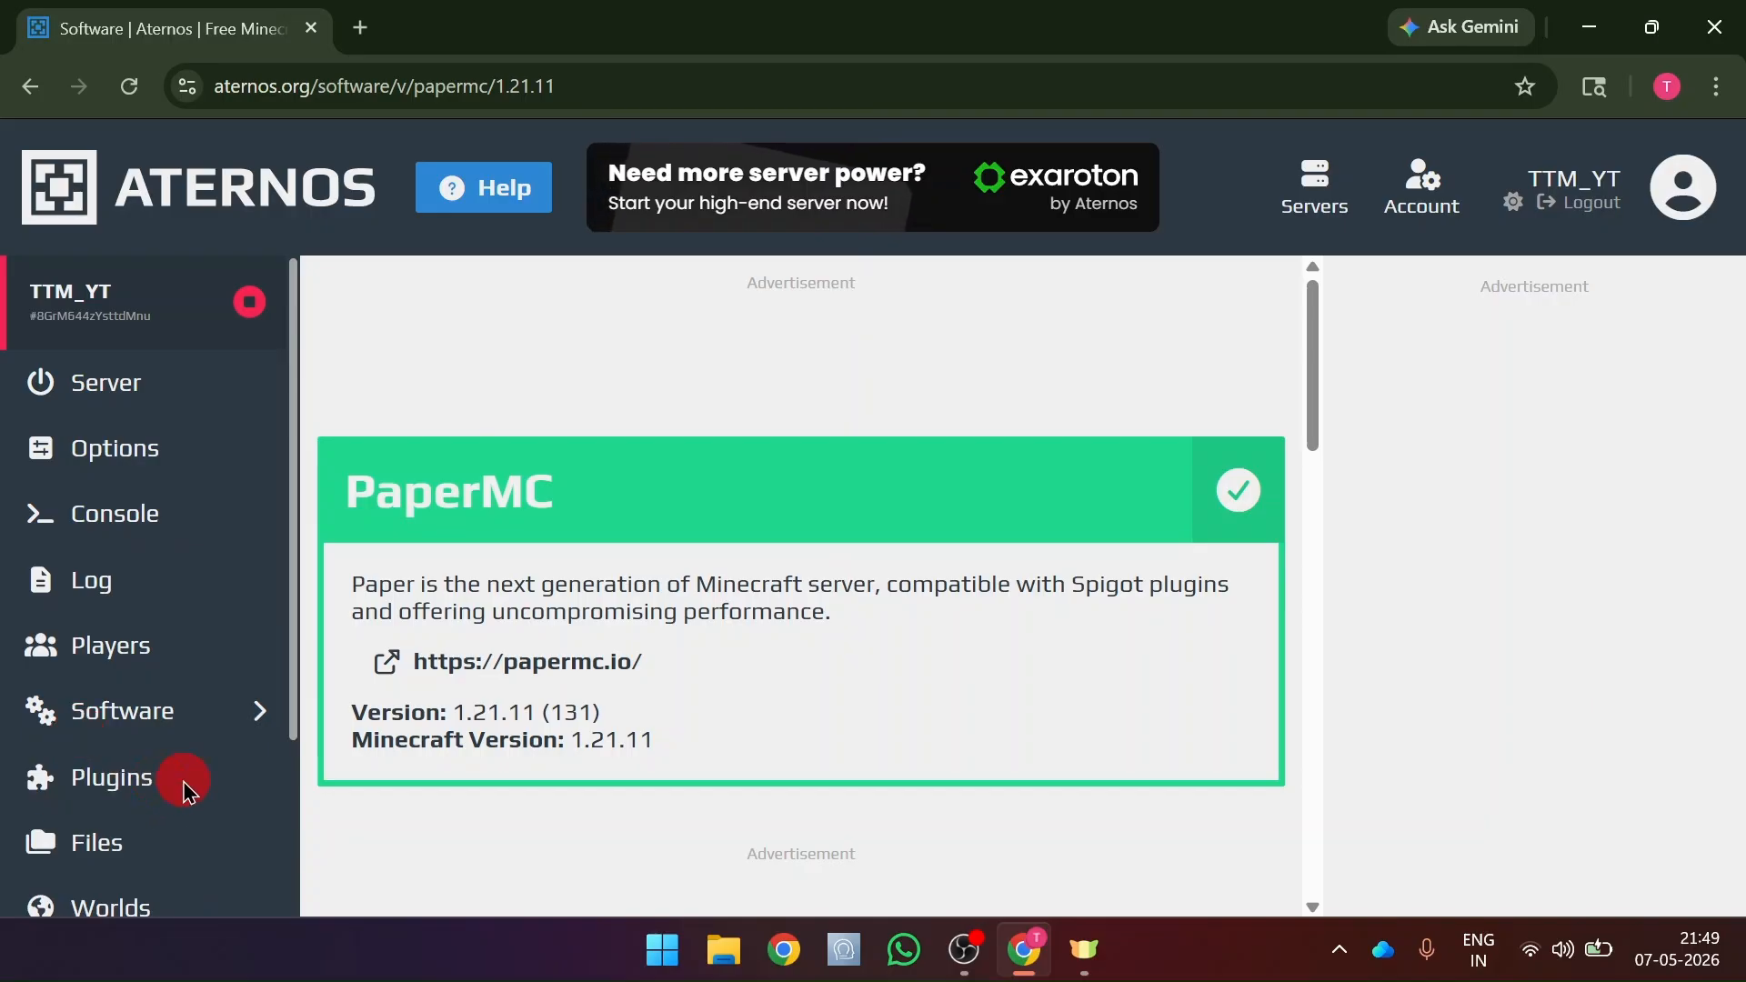
# Step: Search the server's plugins for geyserMC and install GeyserMC version 1137 (Bedrock v1.21.130 - v26.20)
pyautogui.click(79, 800)
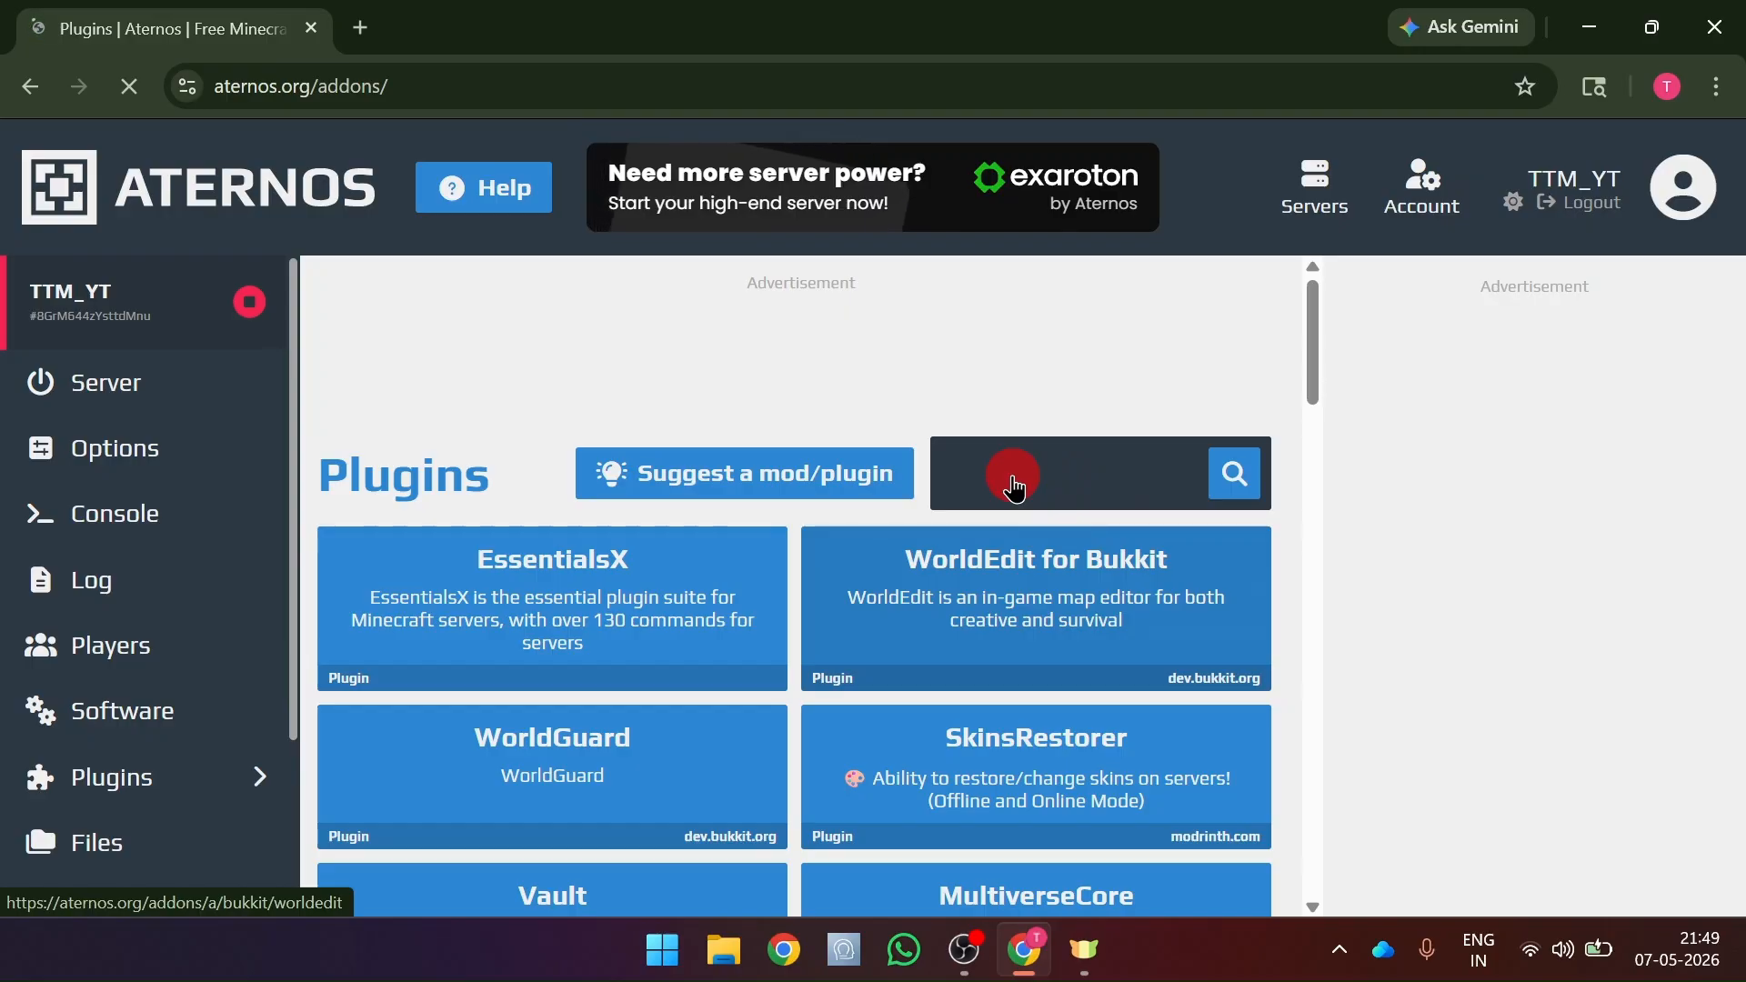
pyautogui.click(1014, 489)
pyautogui.write('geyse')
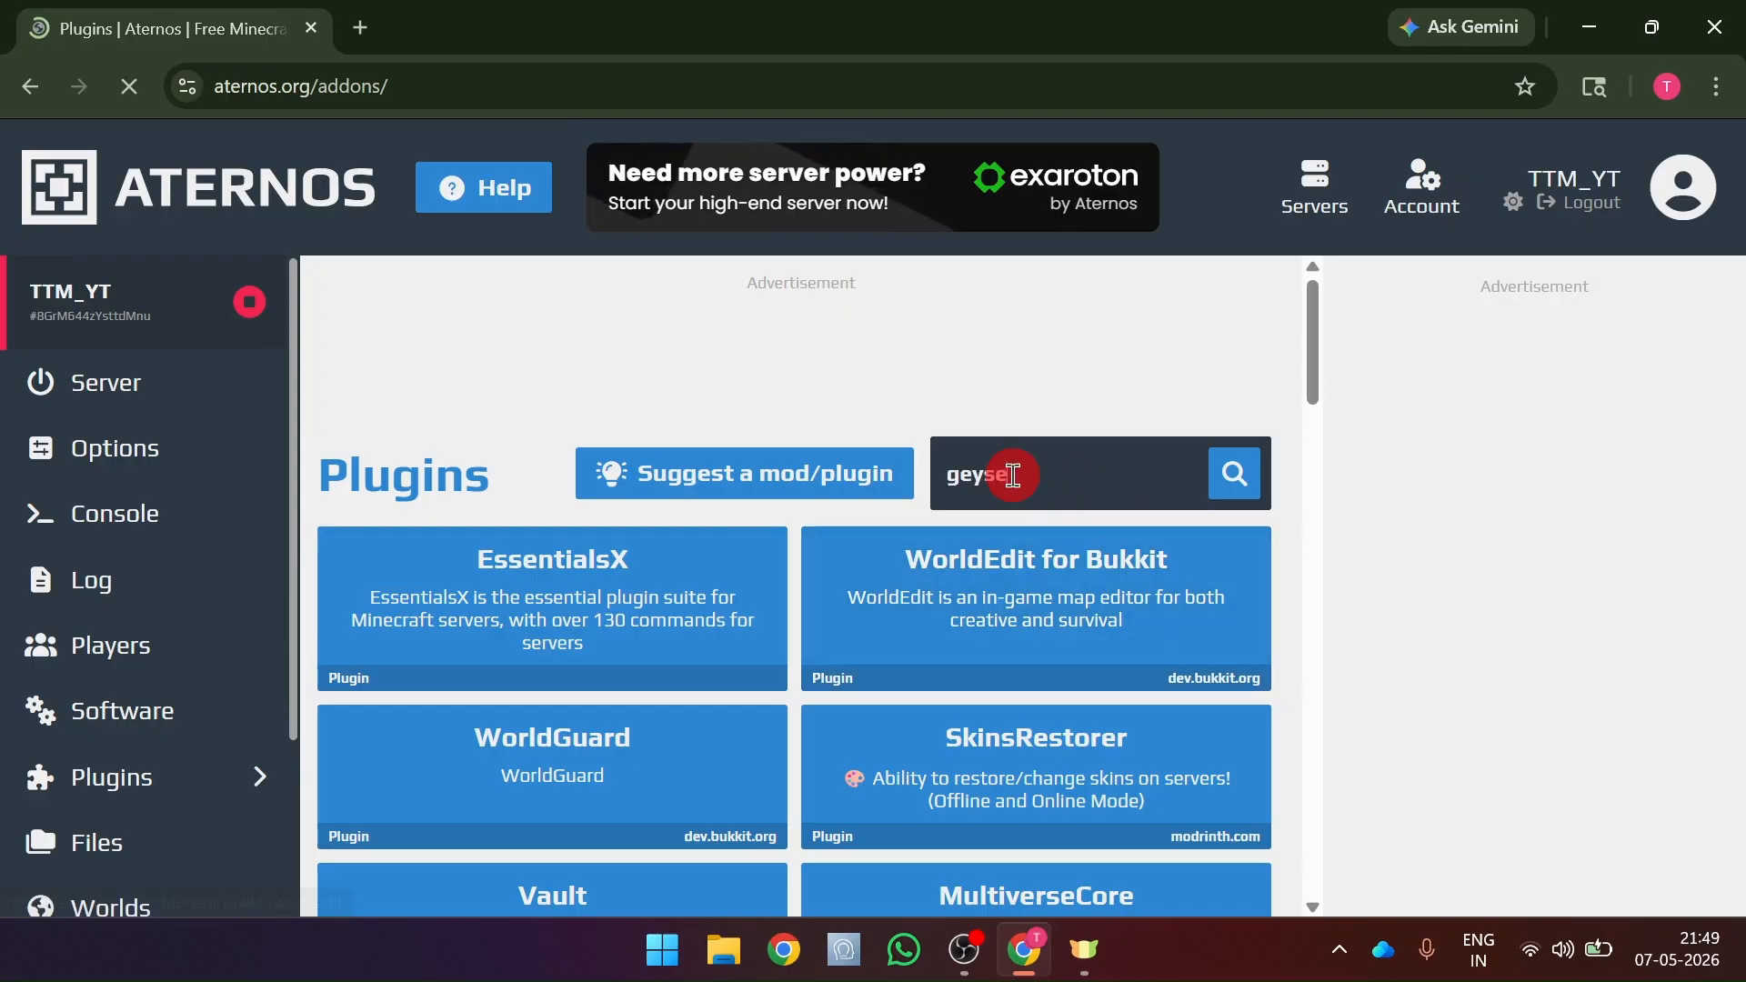
pyautogui.write('rMC')
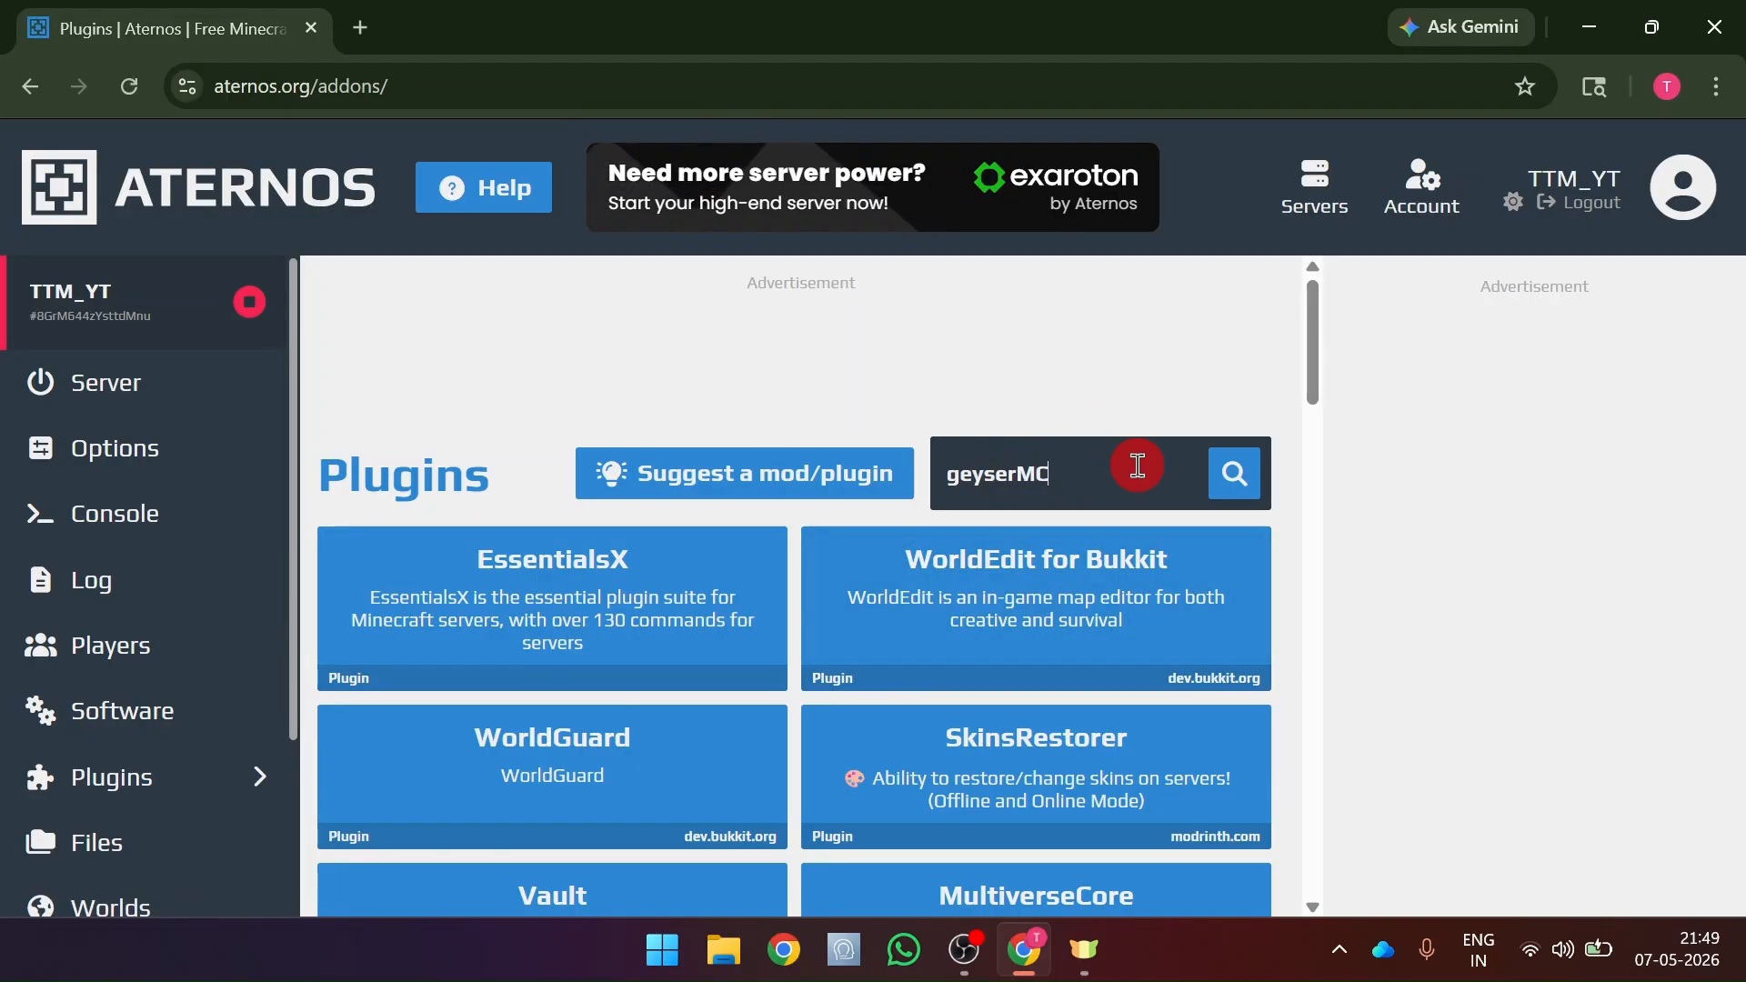
pyautogui.press('Return')
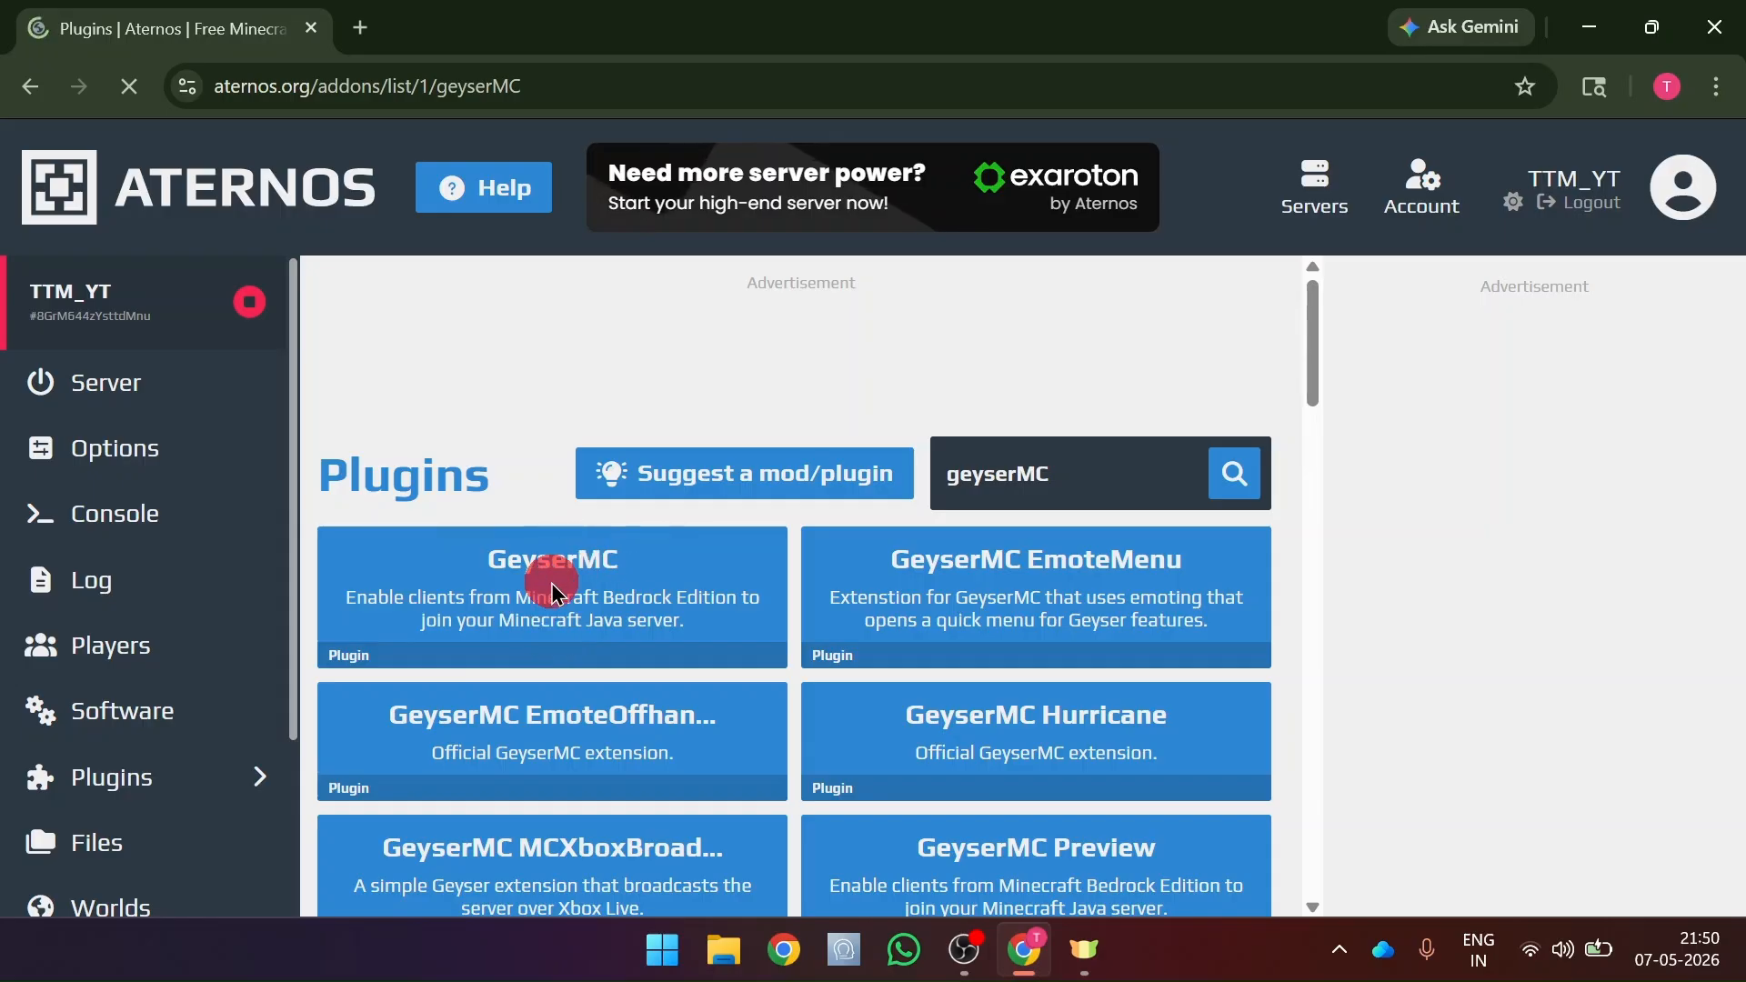
pyautogui.scroll(-3, 560, 545)
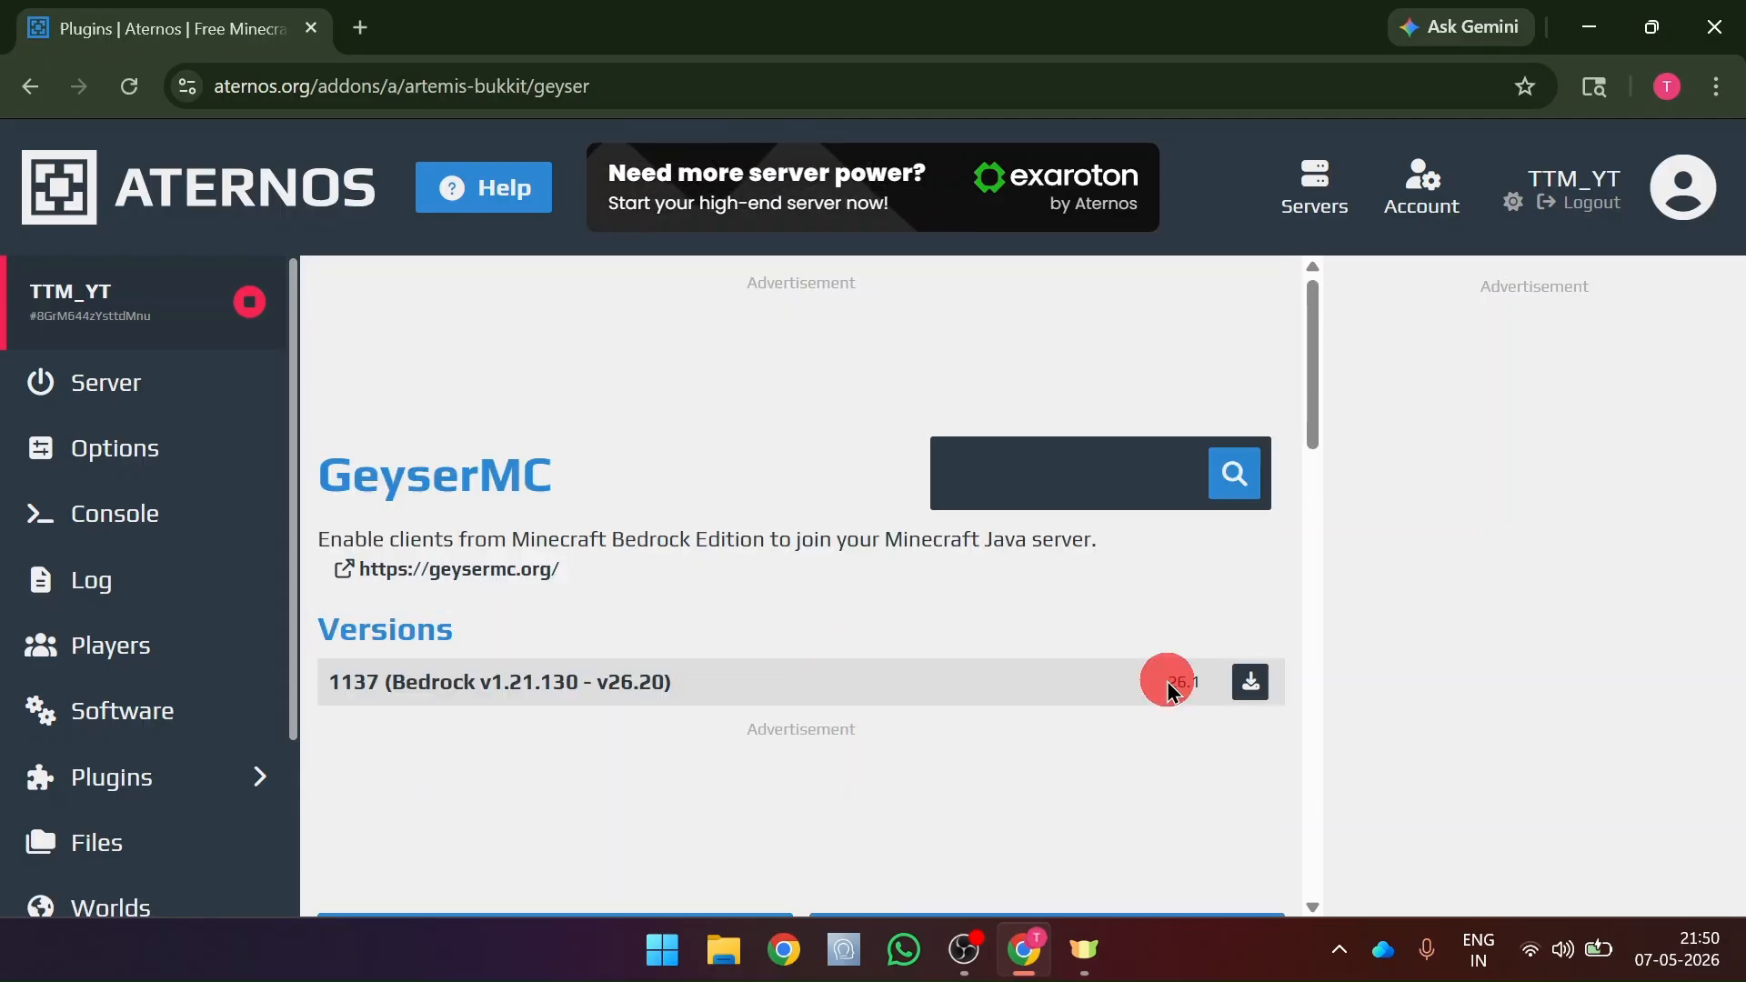
pyautogui.click(1251, 682)
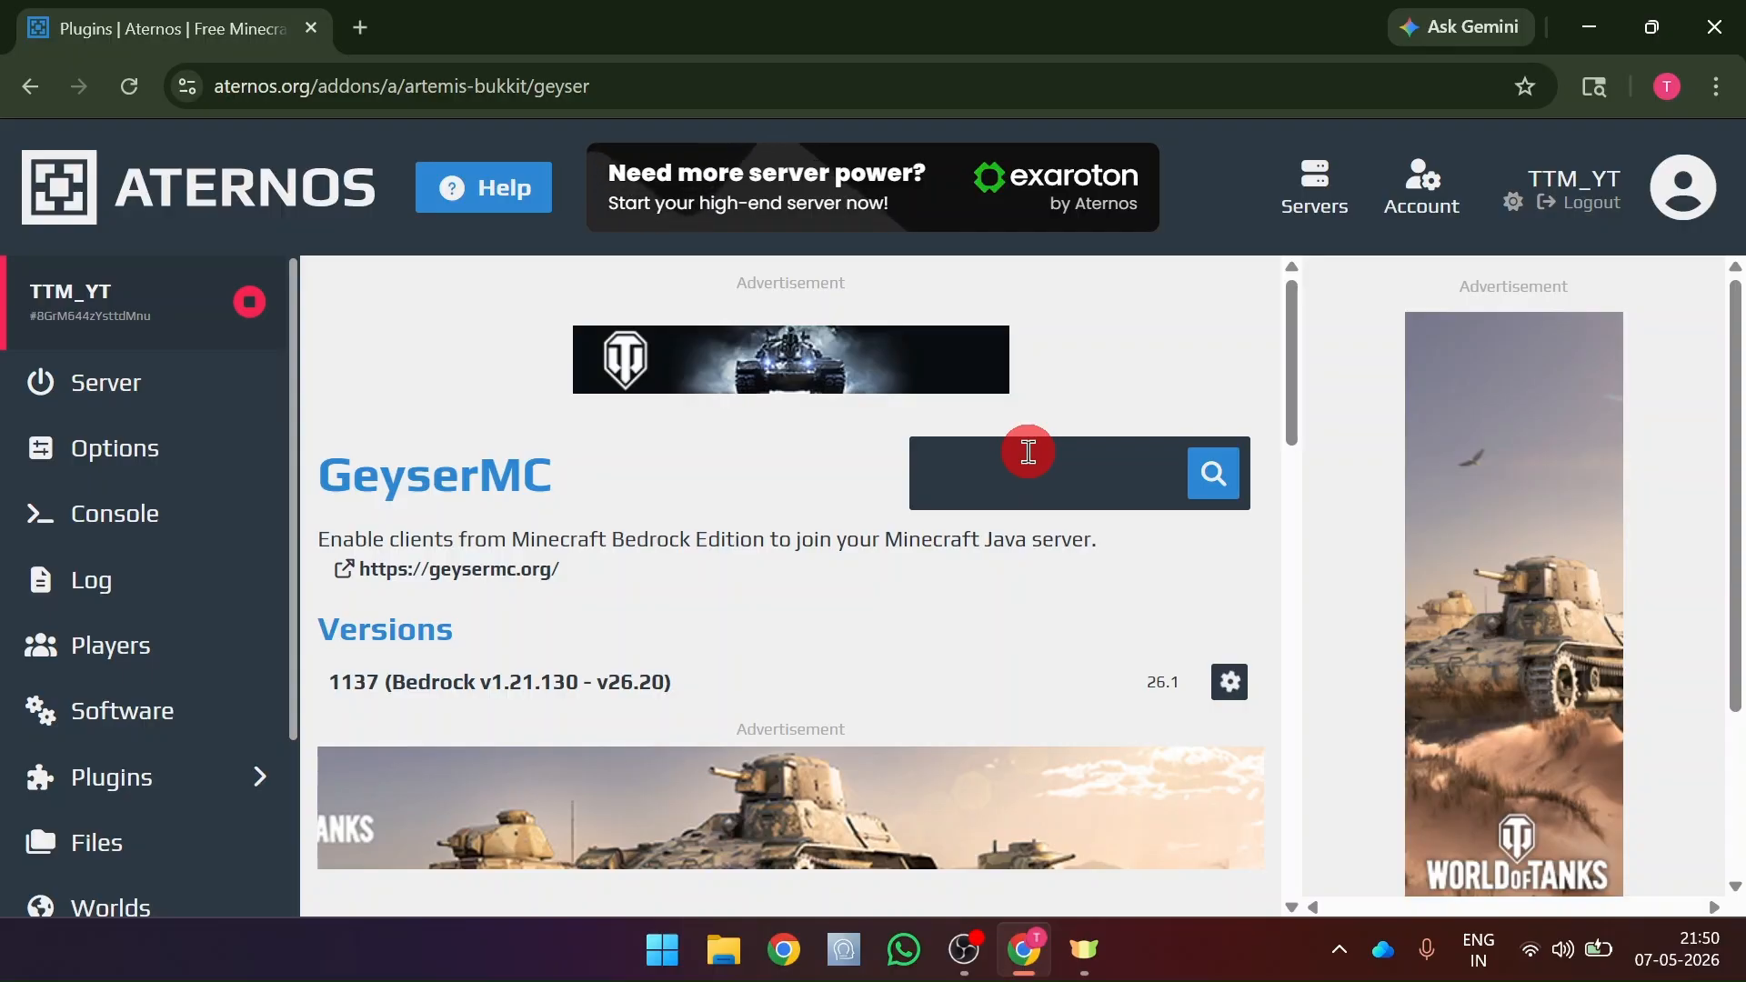
# Step: Search the plugins for via version and open the ViaVersion plugin sourced from modrinth.com
pyautogui.click(1029, 452)
pyautogui.write('p')
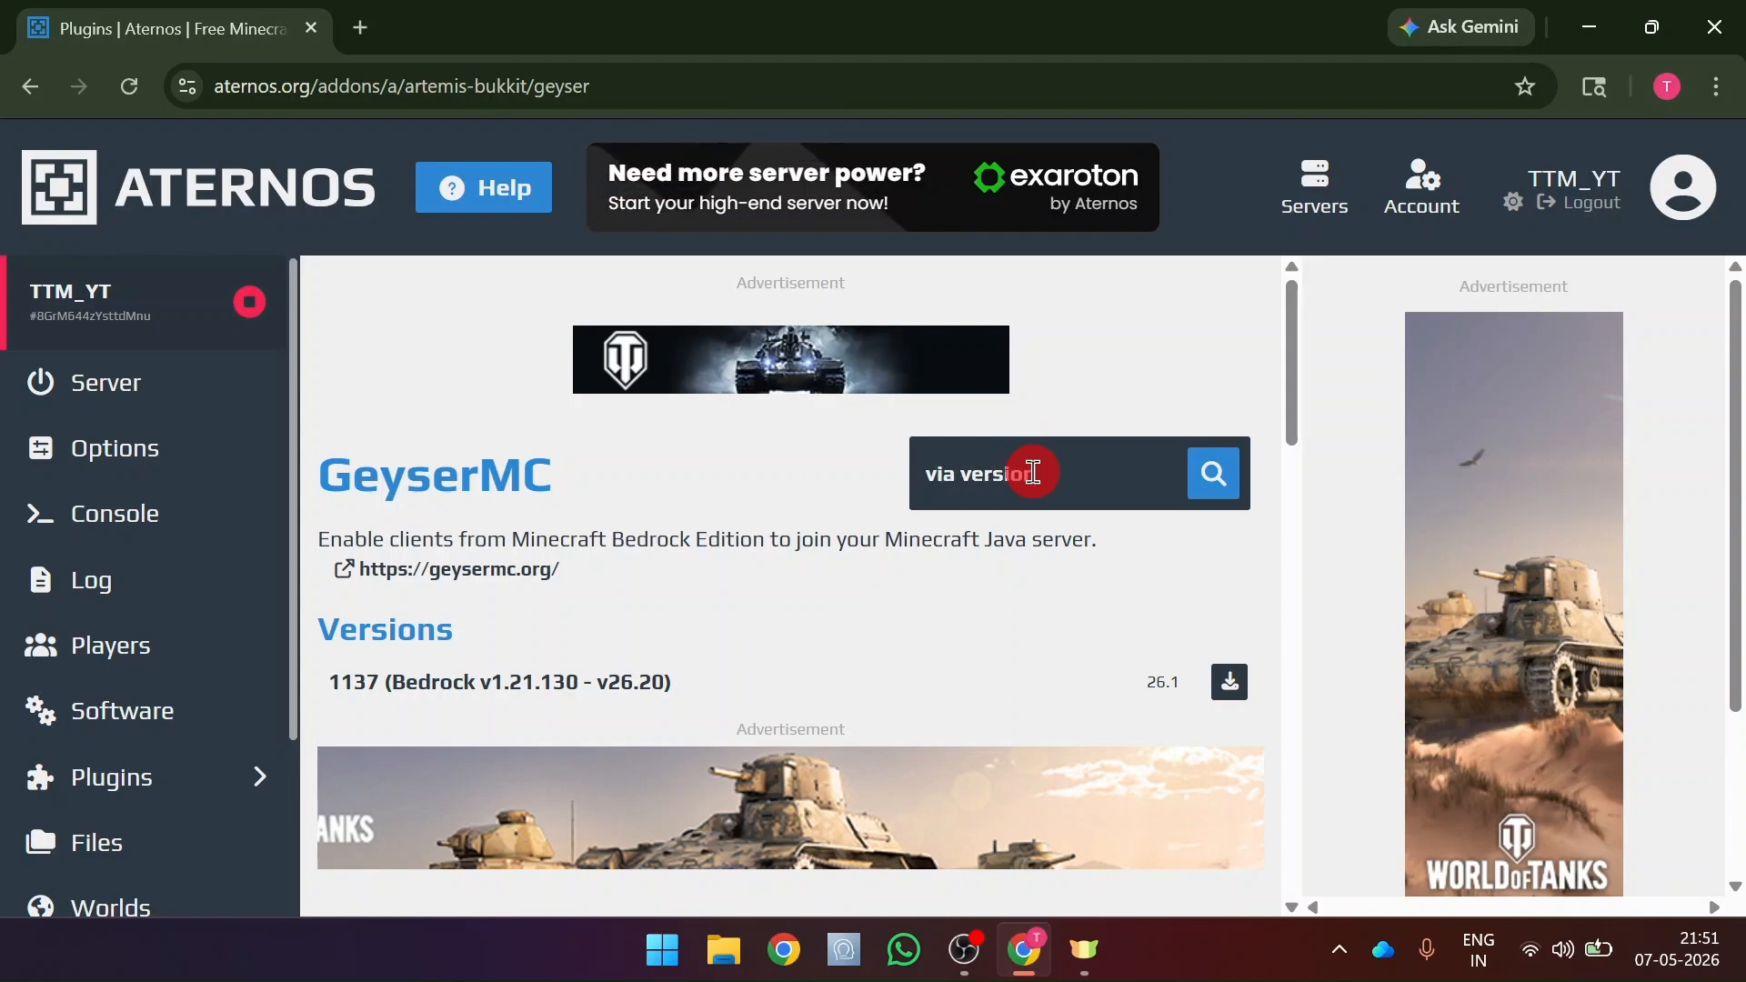
pyautogui.press('Return')
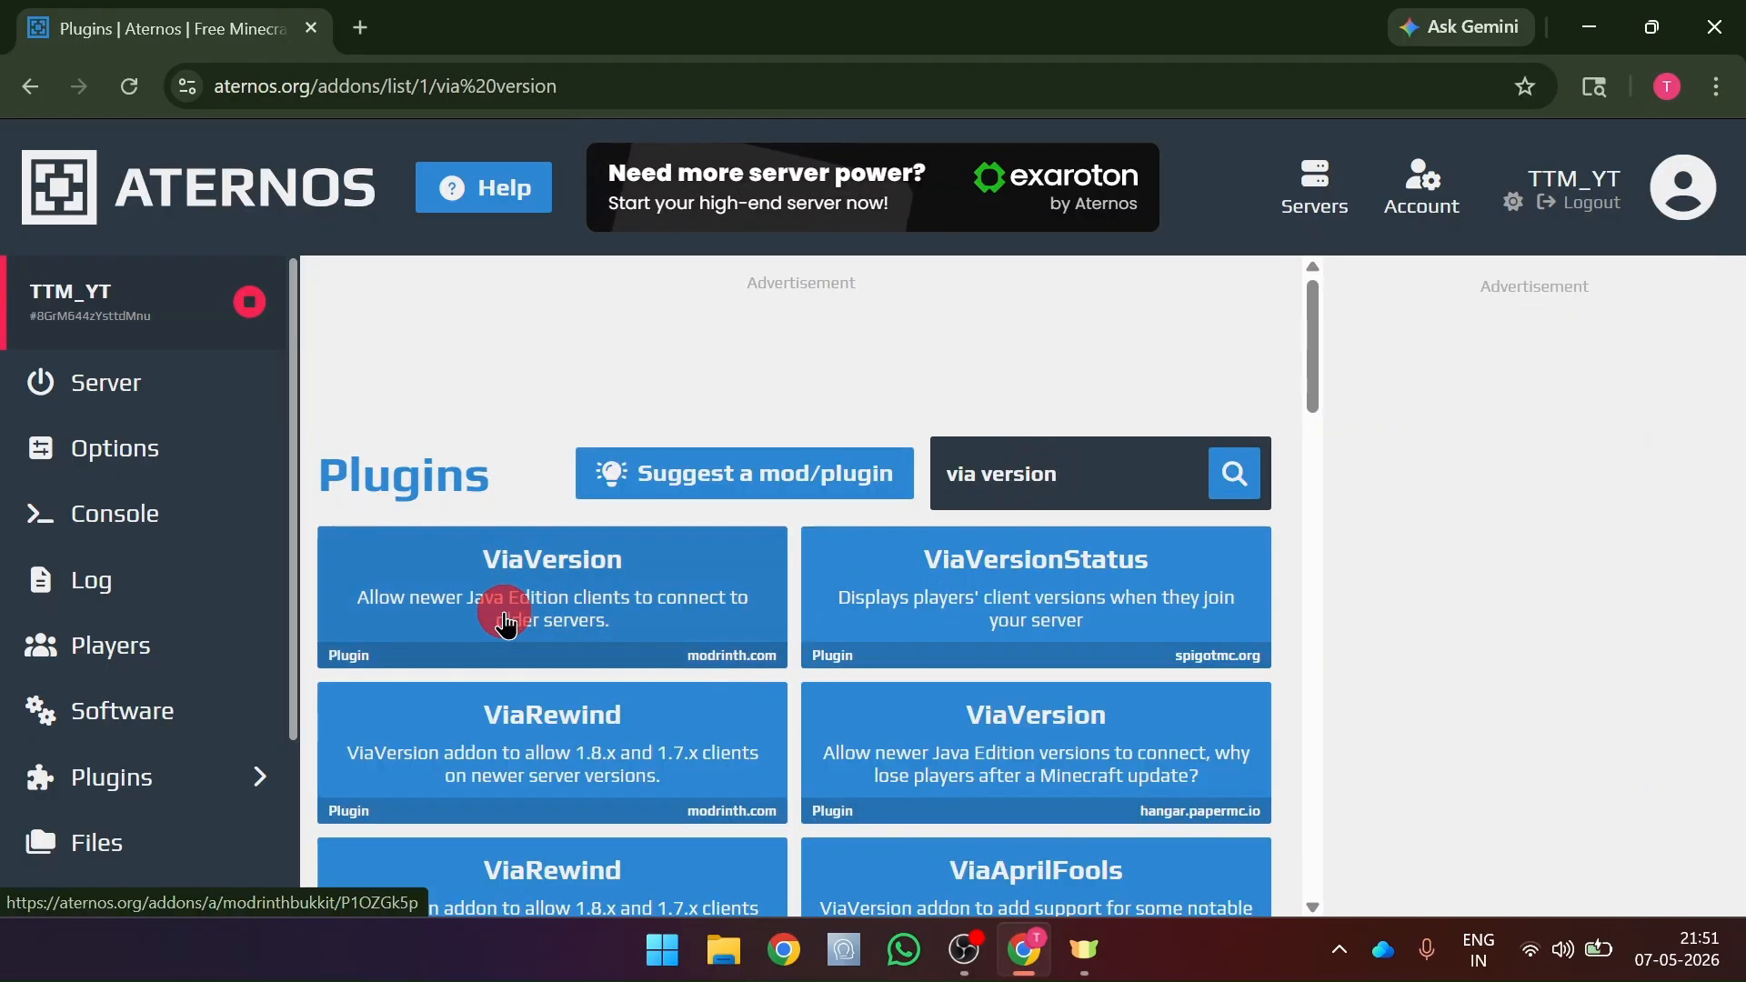
pyautogui.click(663, 650)
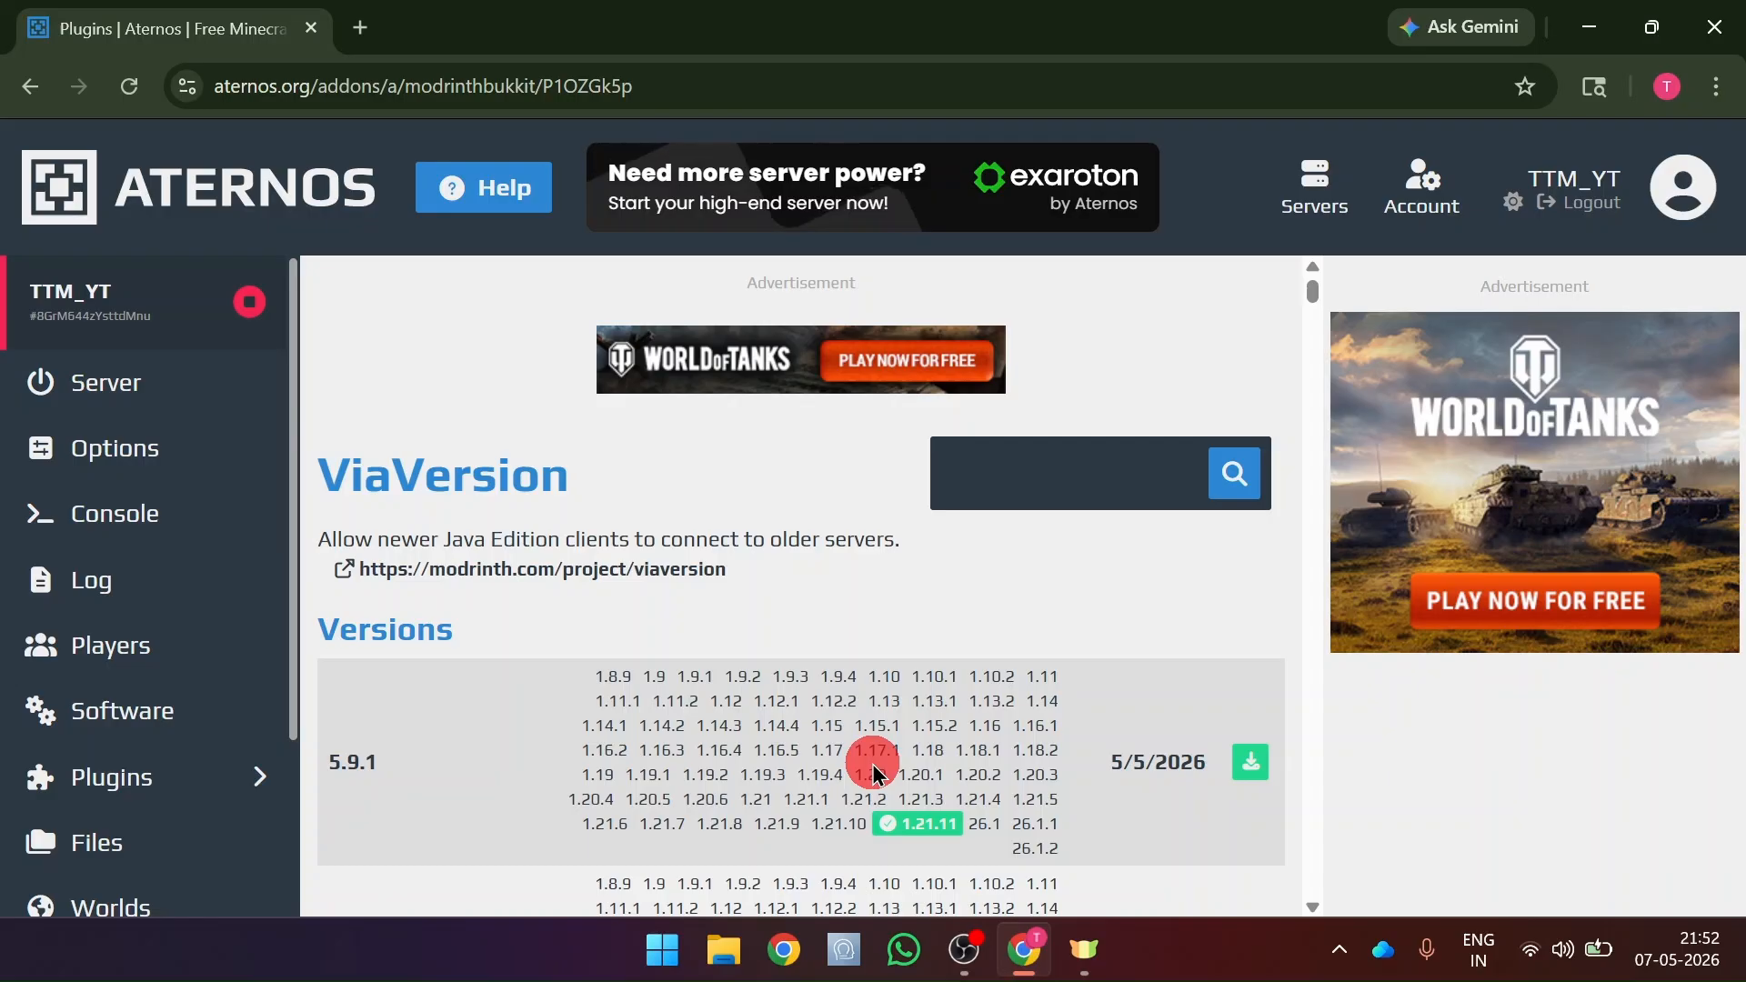
# Step: Search the plugins for via backwards and open the ViaBackwards plugin sourced from modrinth.com
pyautogui.click(1021, 475)
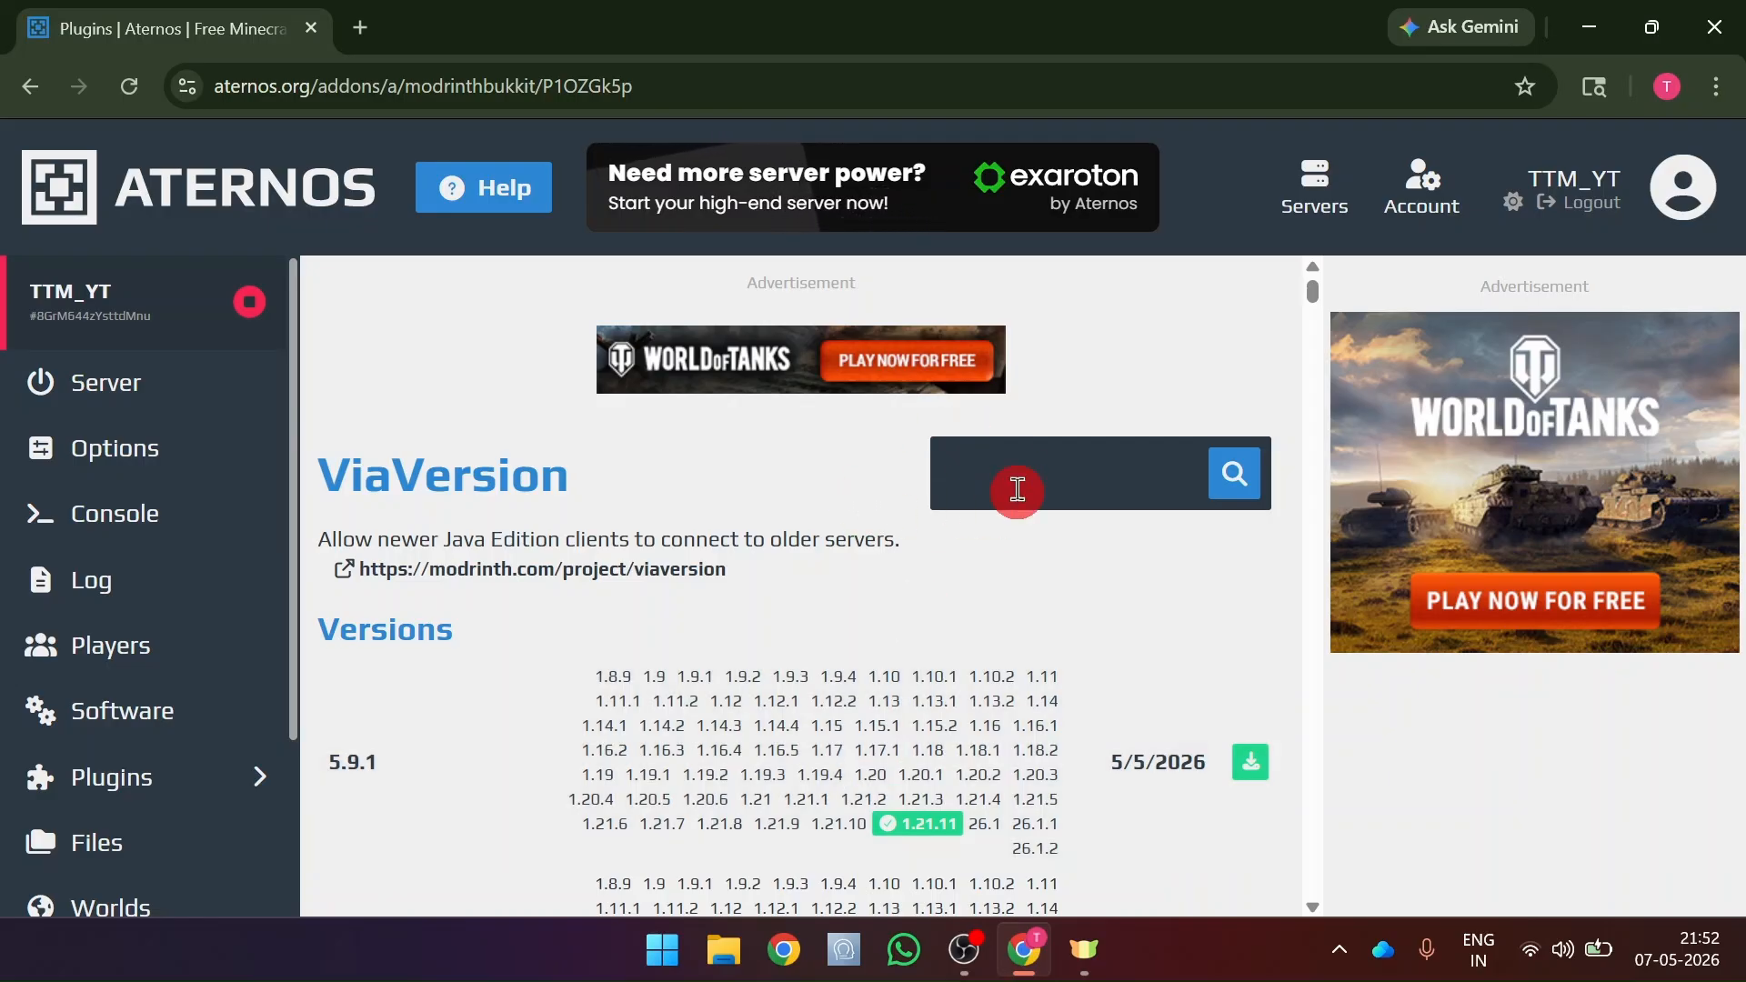
pyautogui.write('via ')
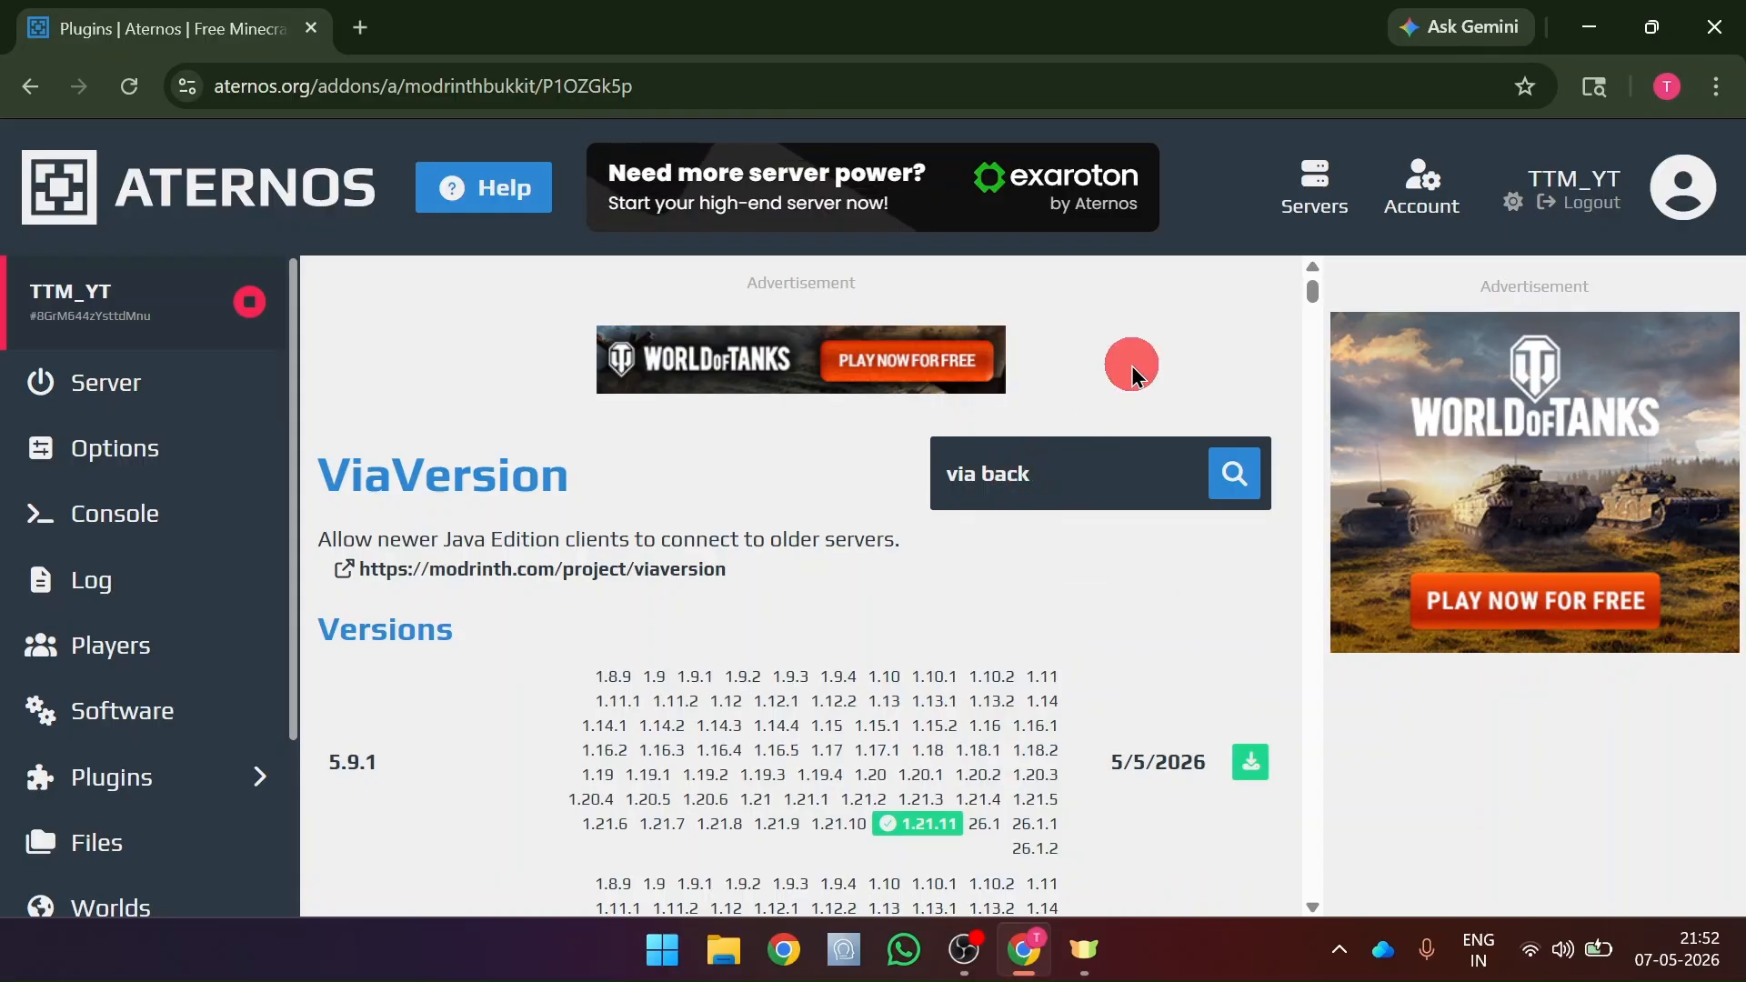
pyautogui.write('back')
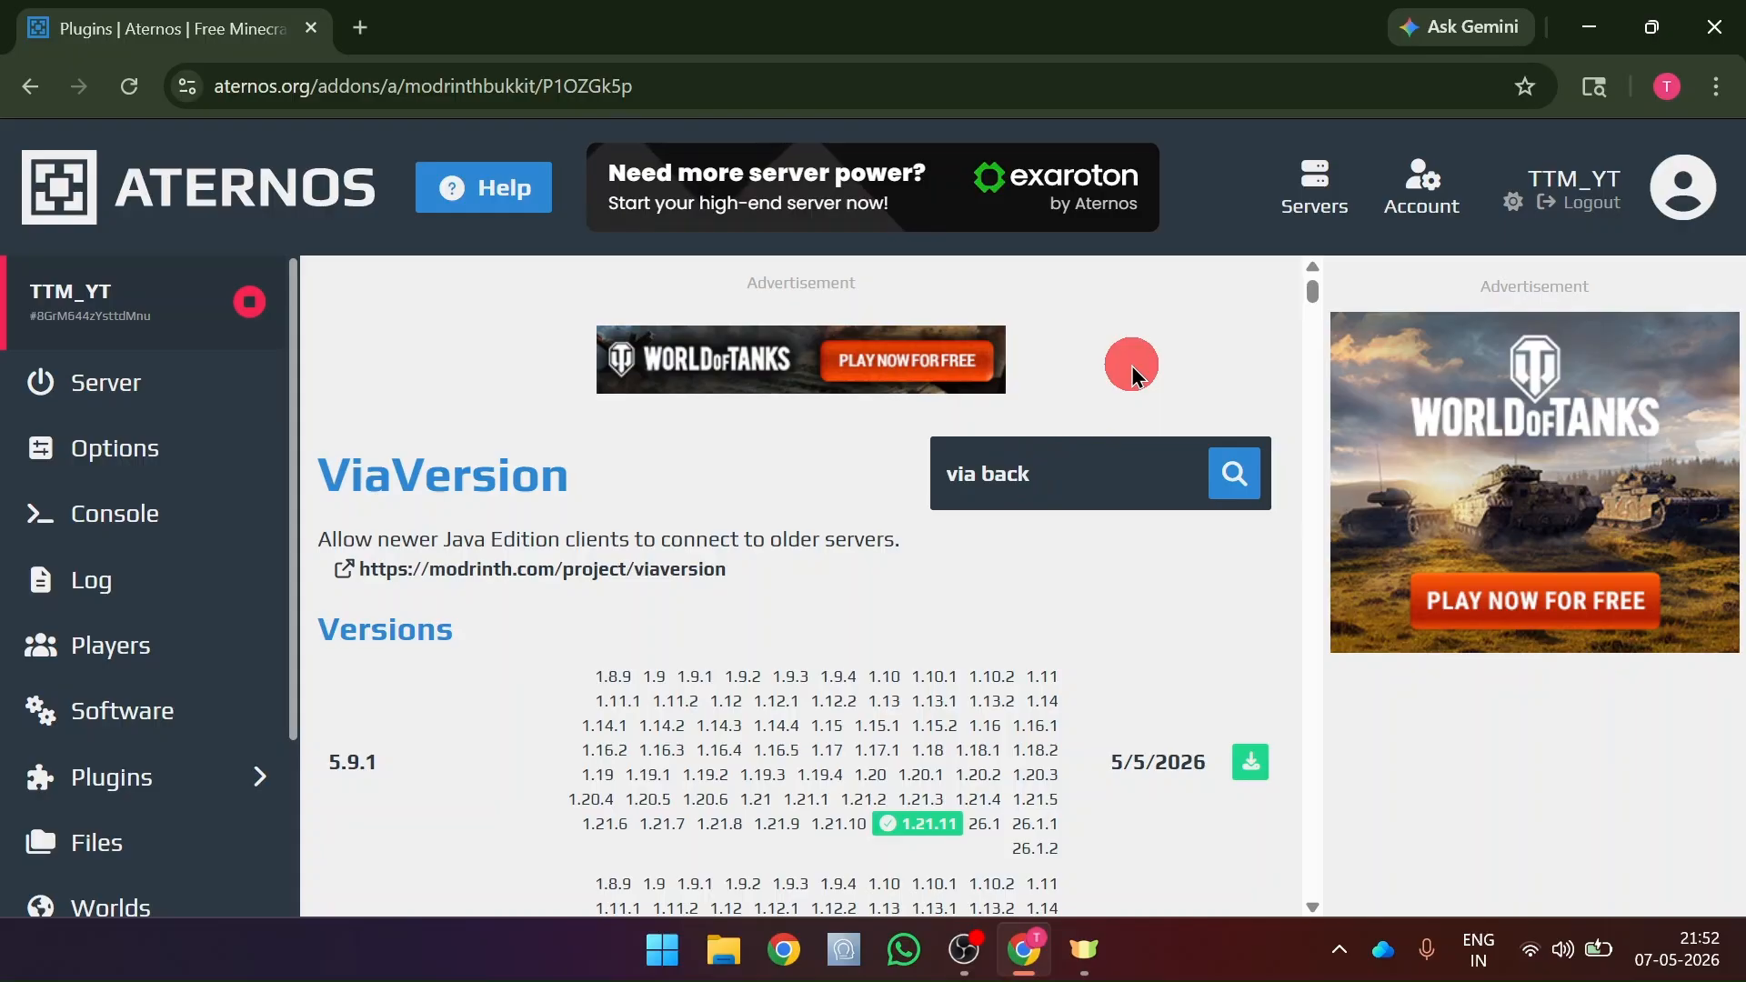
pyautogui.write('wards')
pyautogui.press('Return')
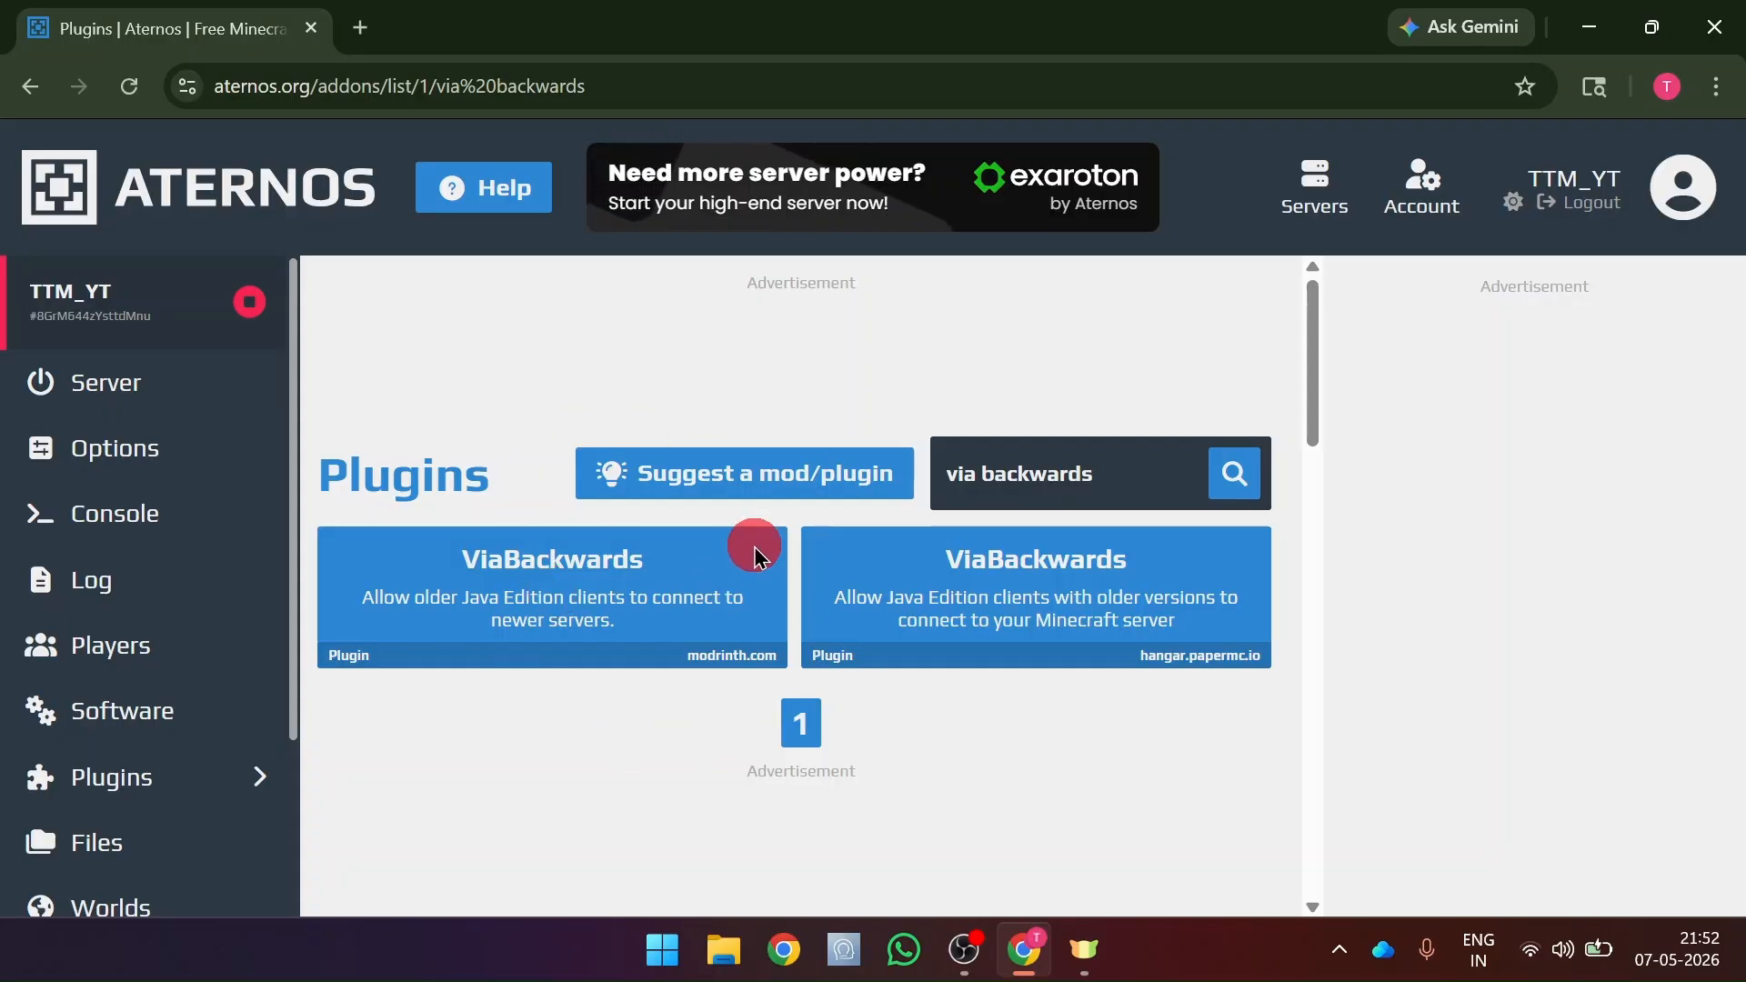
pyautogui.click(677, 634)
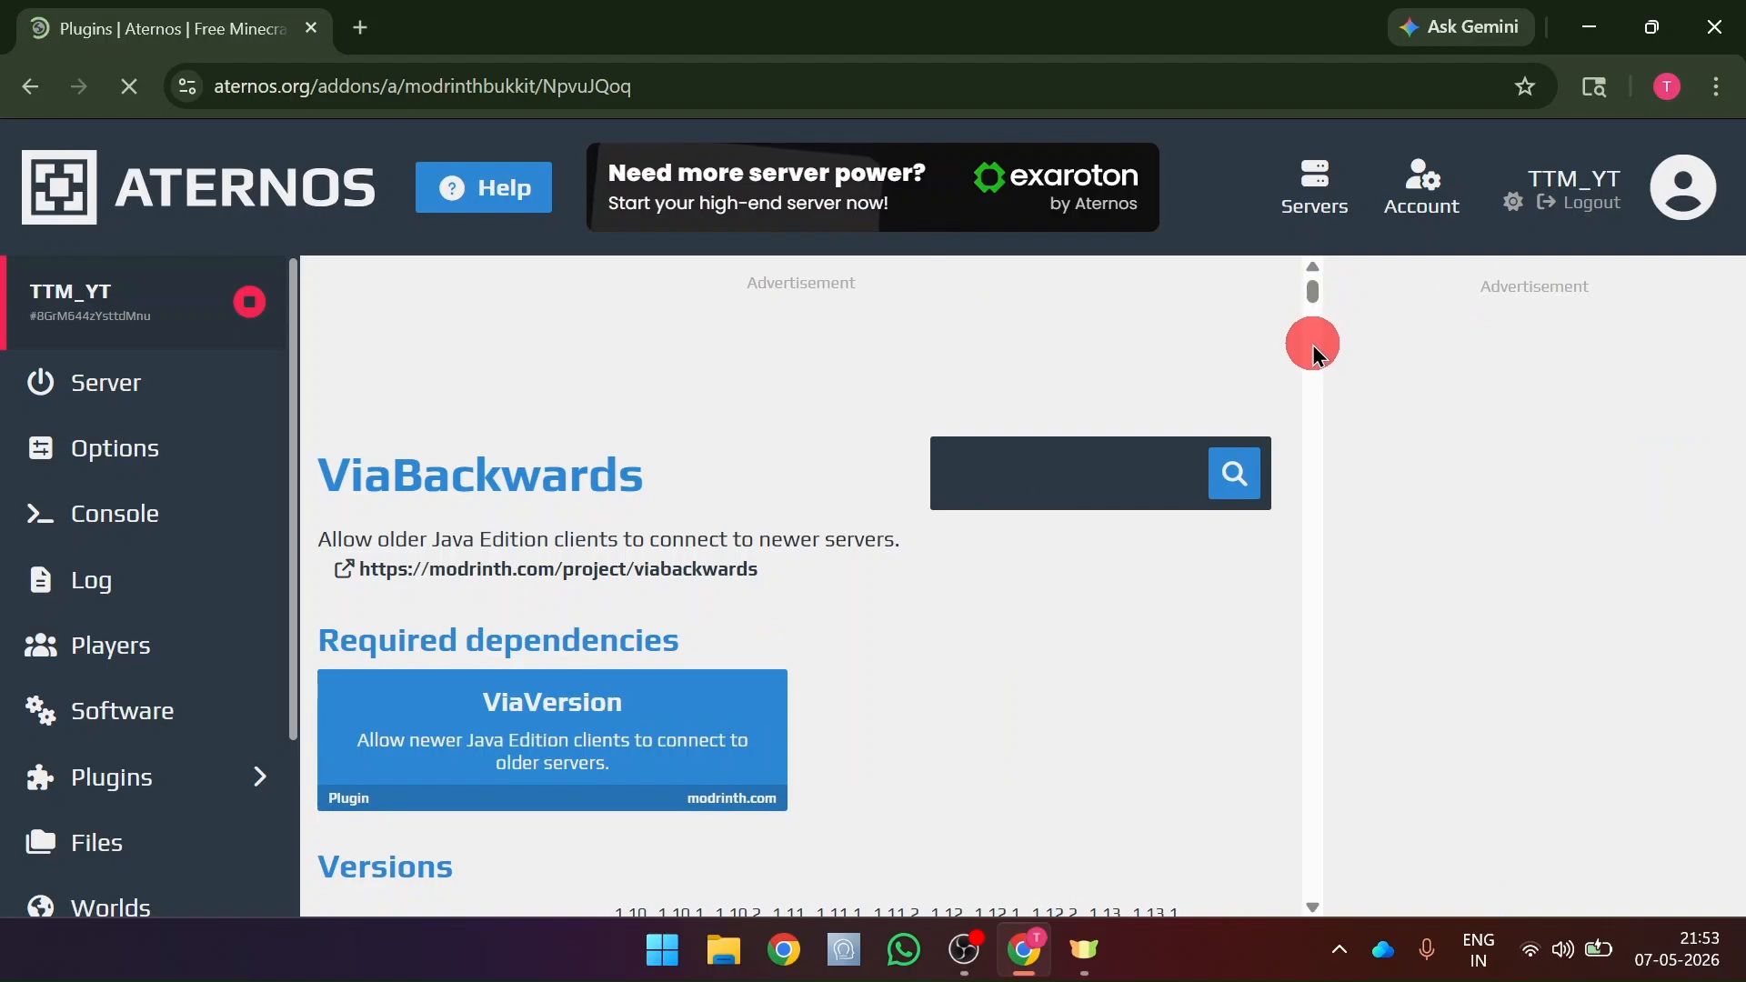
# Step: Install the ViaBackwards 5.9.1 release dated 5/5/2026, which supports Minecraft 1.21.11
pyautogui.scroll(-1, 1159, 460)
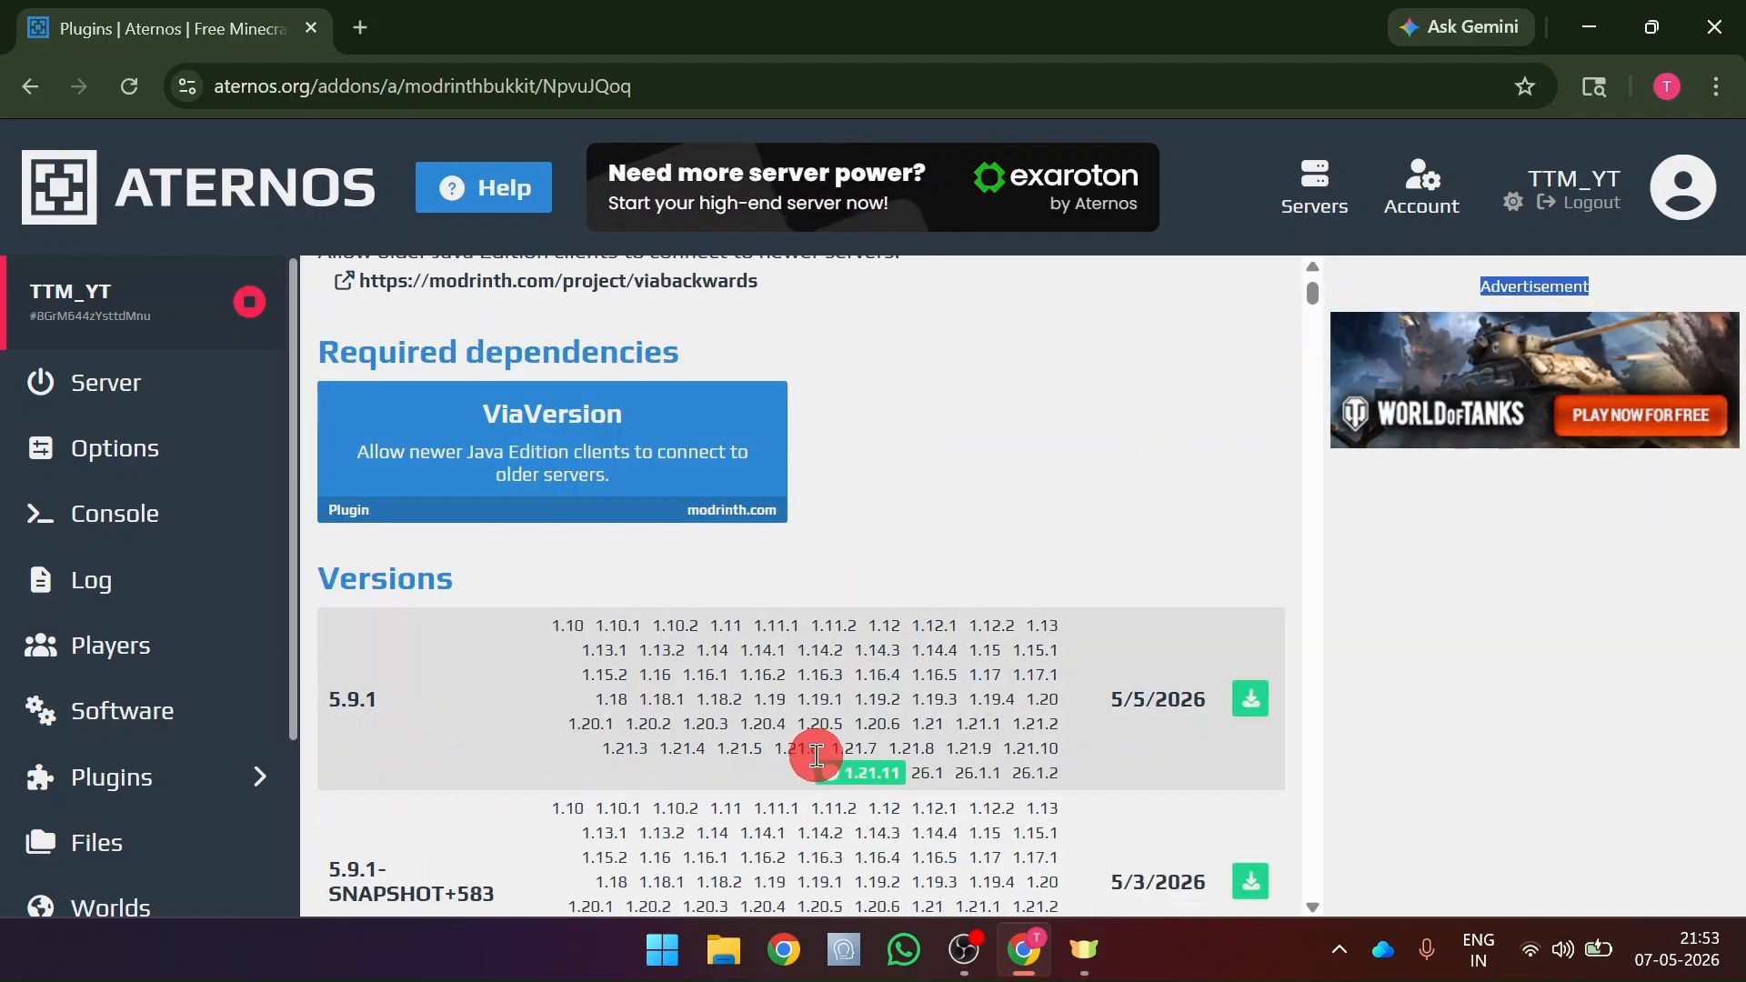
pyautogui.moveTo(899, 781); pyautogui.dragTo(843, 774)
pyautogui.click(1111, 763)
pyautogui.click(1263, 720)
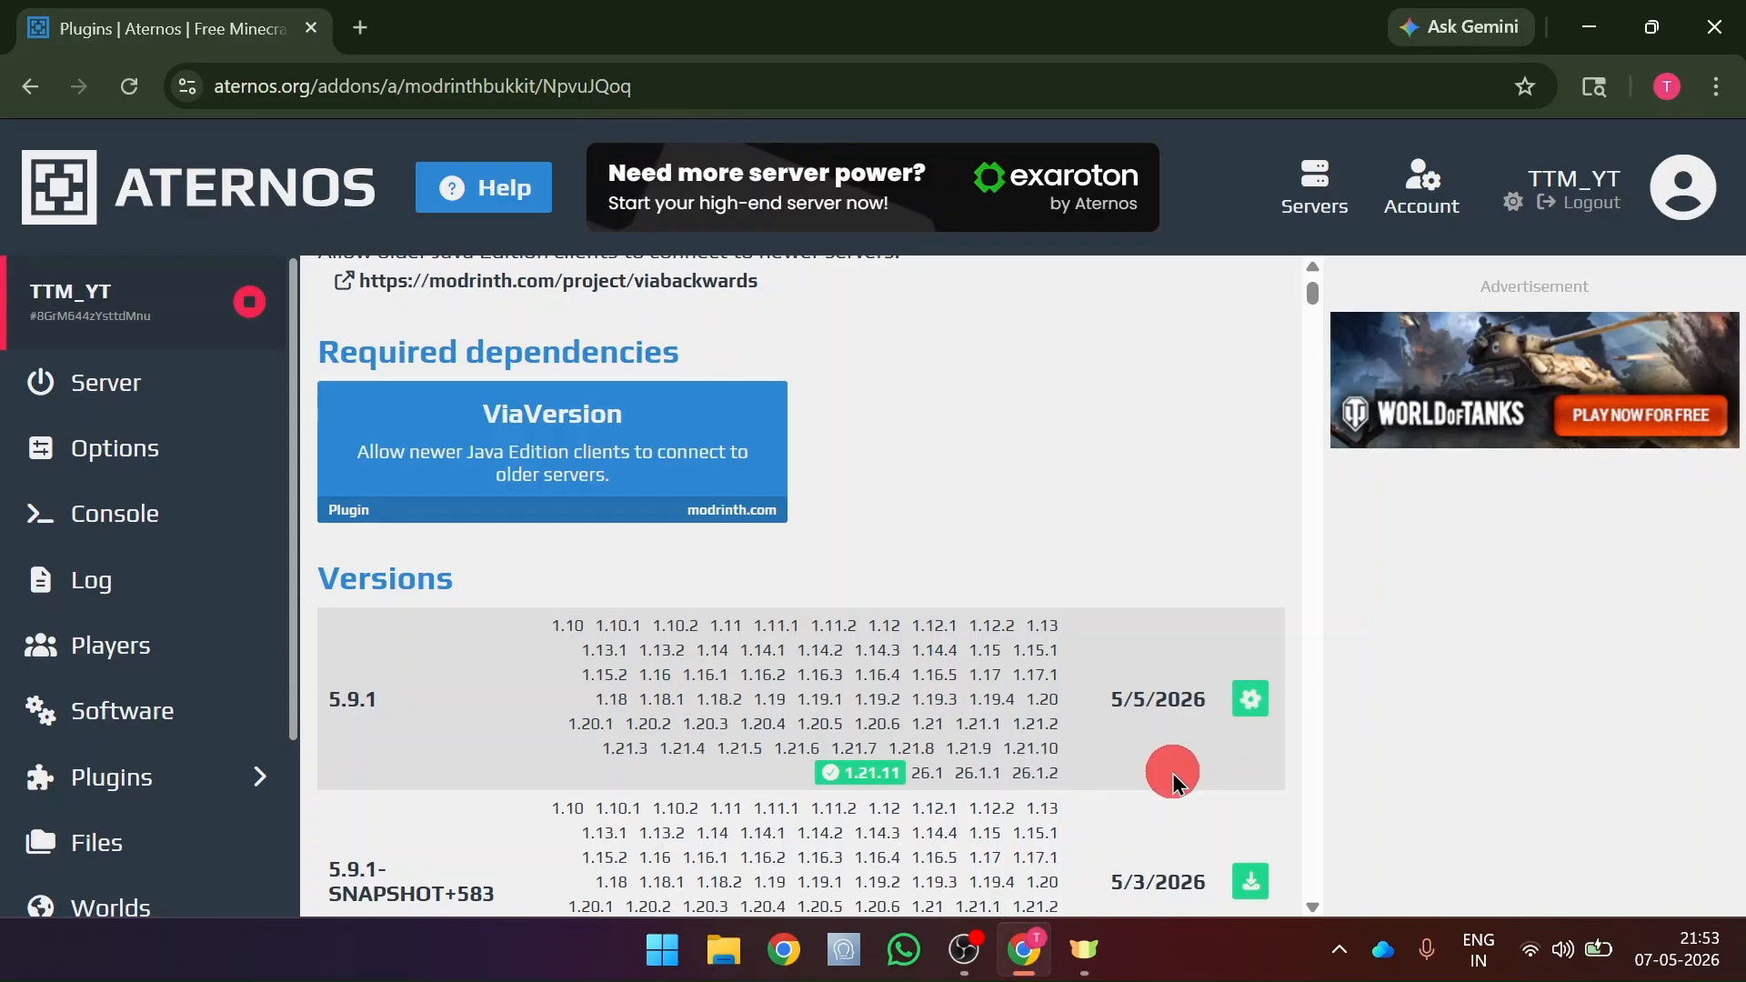
pyautogui.scroll(-3, 1173, 782)
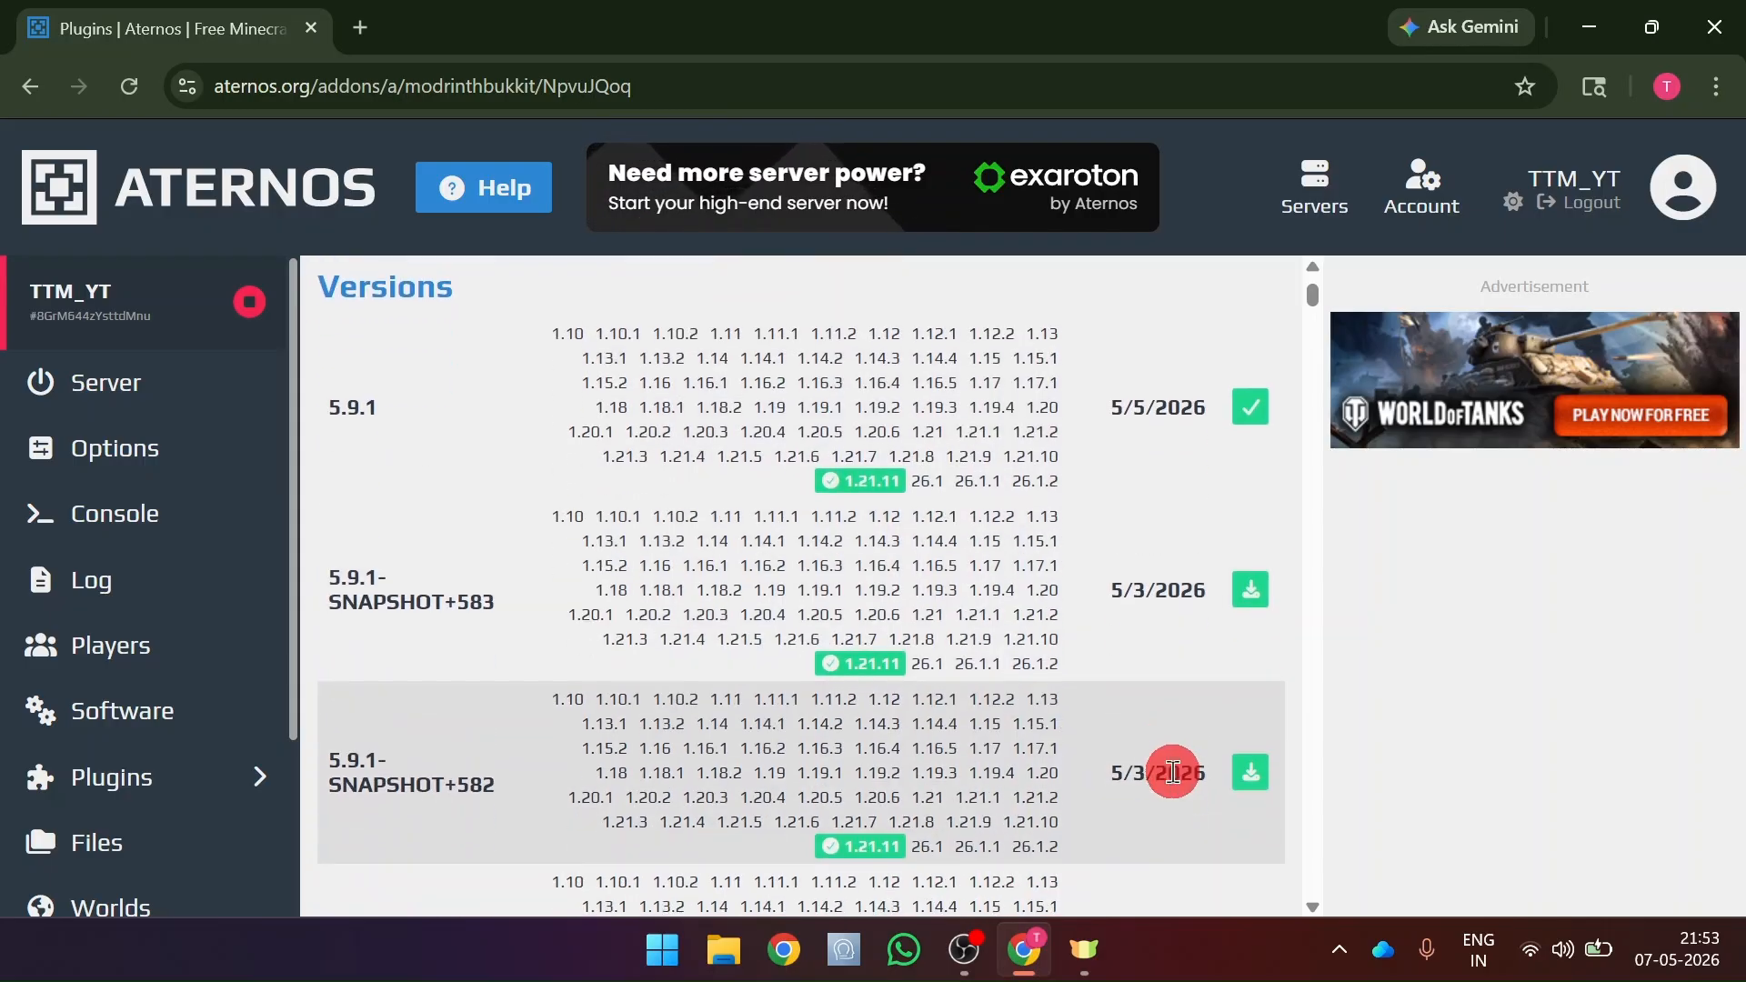
pyautogui.scroll(6, 1170, 769)
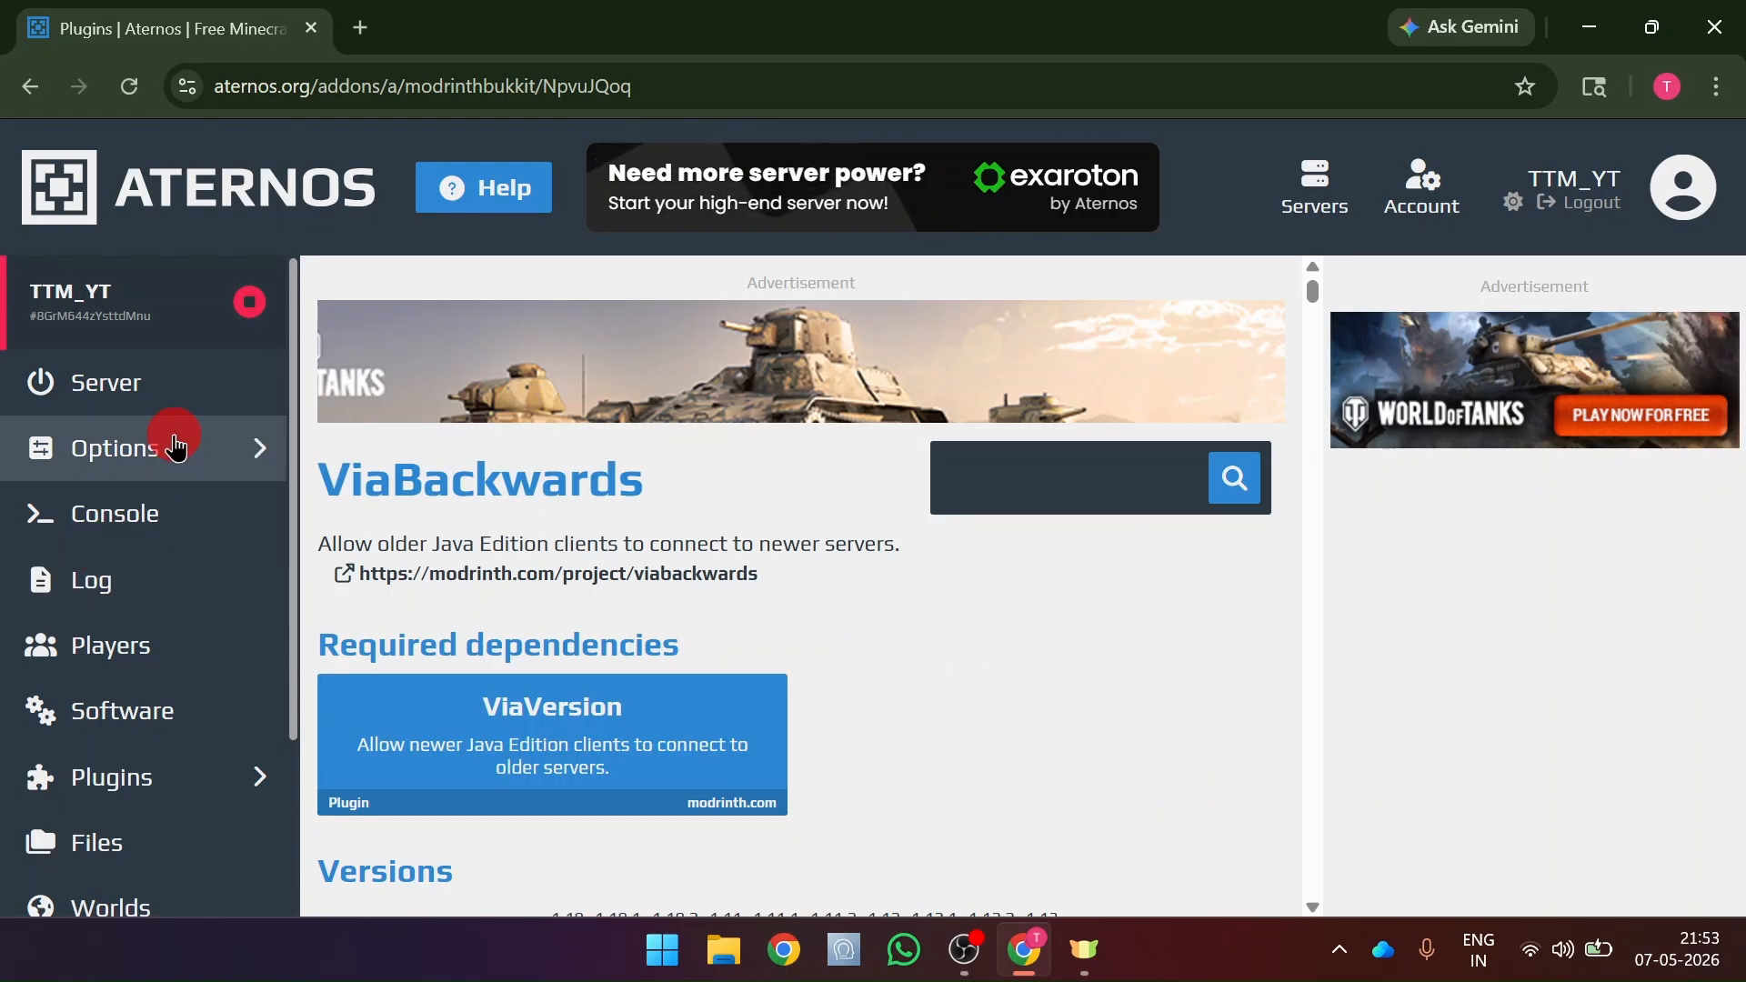